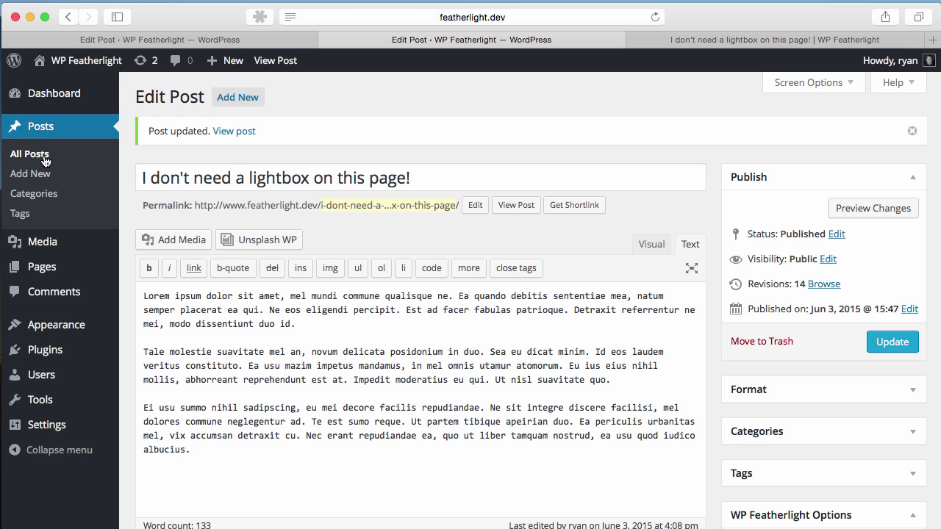
Step: Switch the post editor to Visual mode and look through the post
click(629, 247)
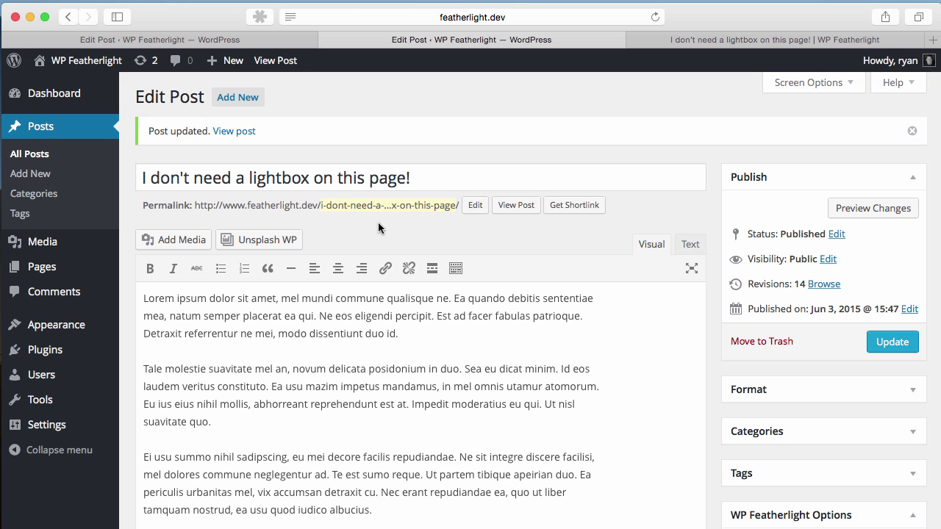
scroll(409, 185, down, 1)
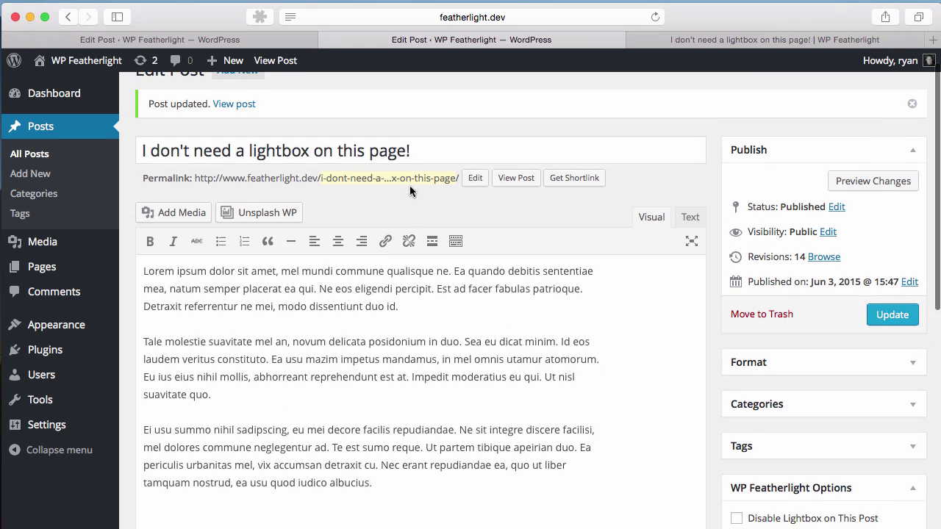
scroll(410, 185, up, 1)
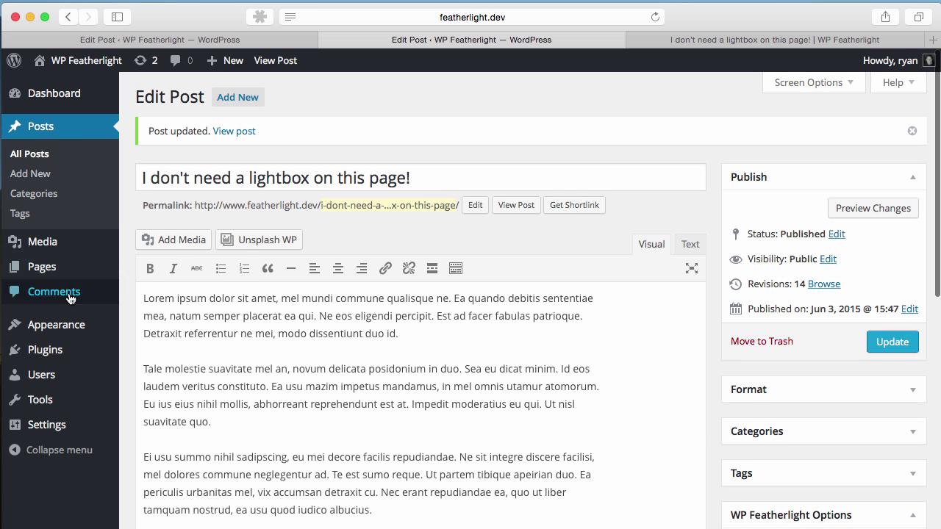
scroll(569, 287, down, 1)
scroll(567, 299, down, 4)
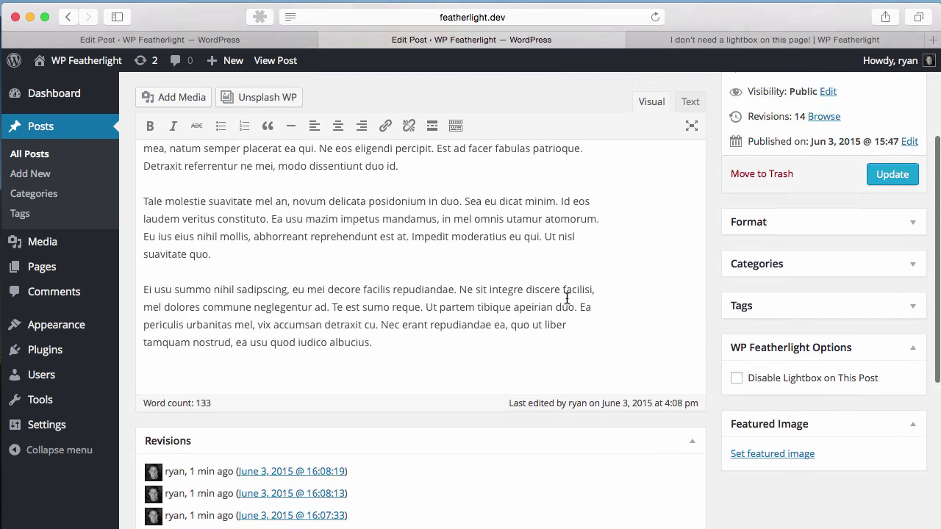
scroll(564, 298, up, 3)
scroll(563, 299, up, 1)
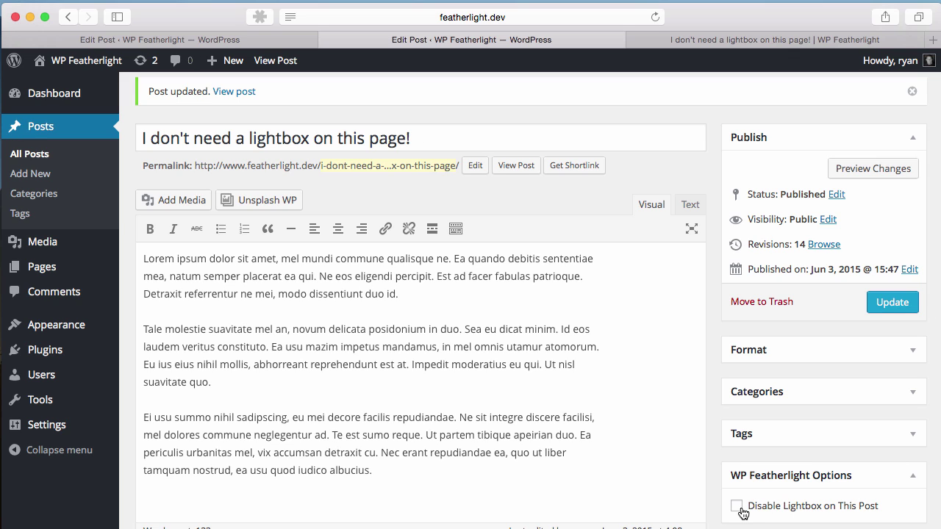
Step: Toggle Disable Lightbox on and back off, then add an empty paragraph after the first paragraph
click(738, 511)
click(738, 508)
key(Return)
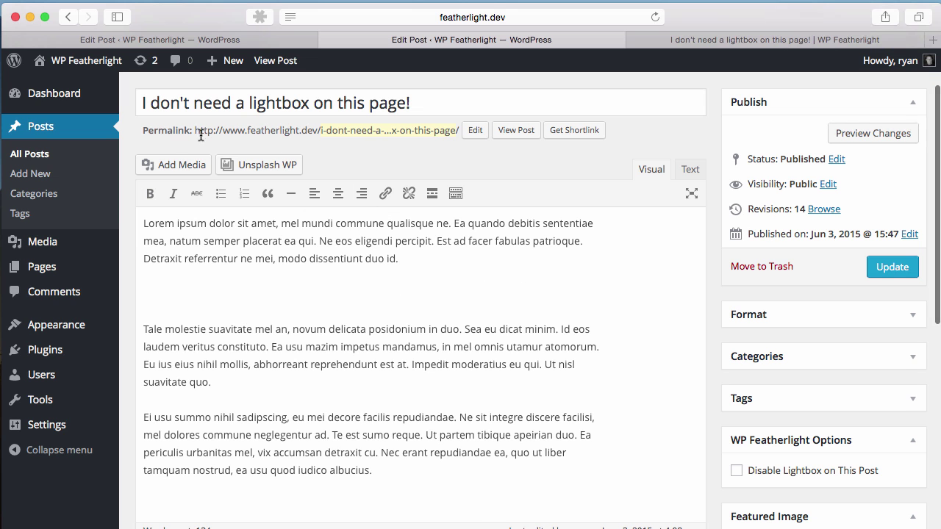
Step: Select the snowy photo of the person in red in the Media Library
click(177, 166)
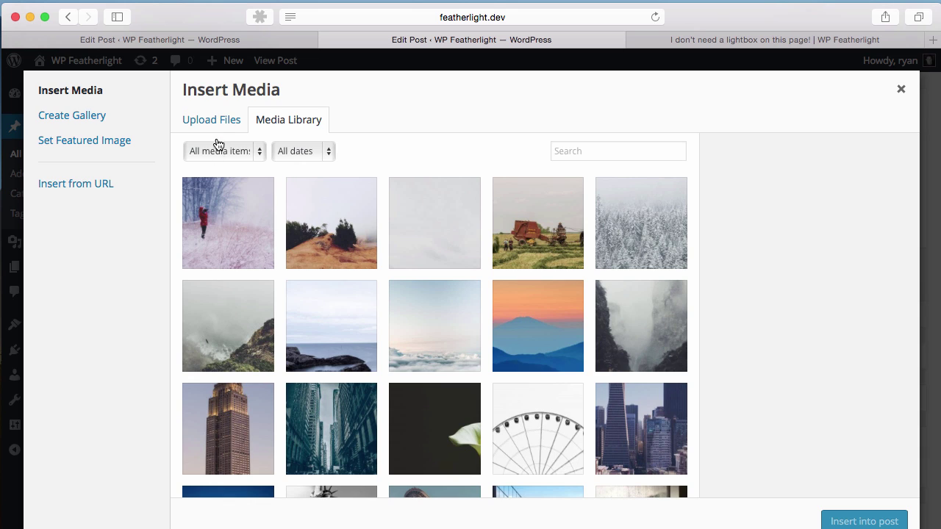
click(215, 179)
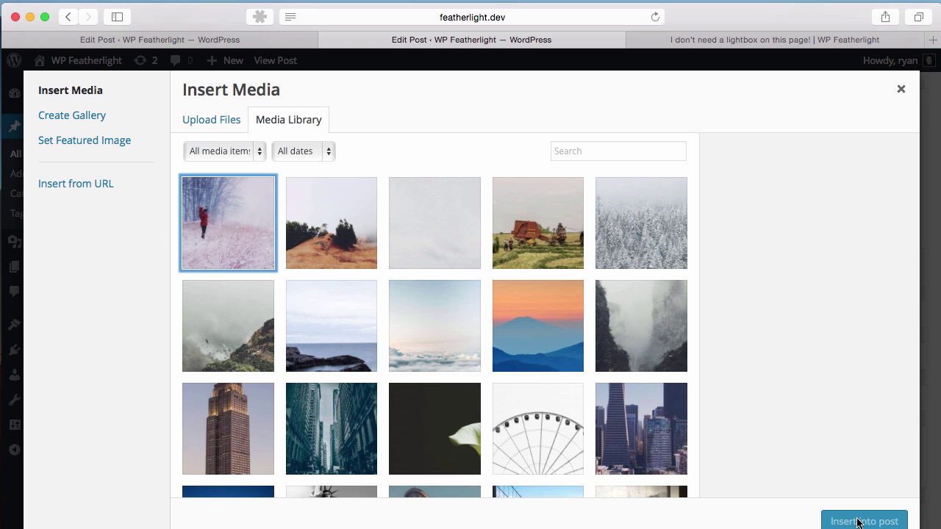
click(238, 227)
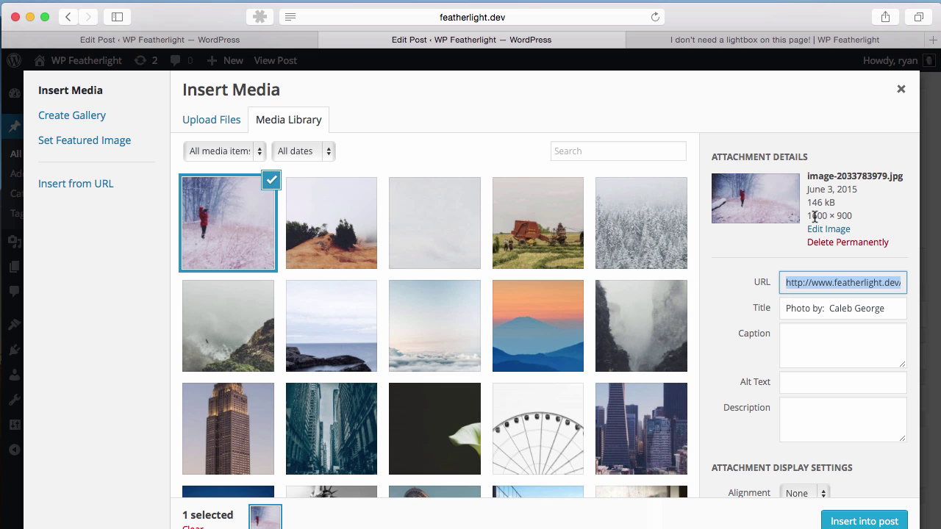
scroll(743, 323, down, 2)
scroll(782, 401, down, 2)
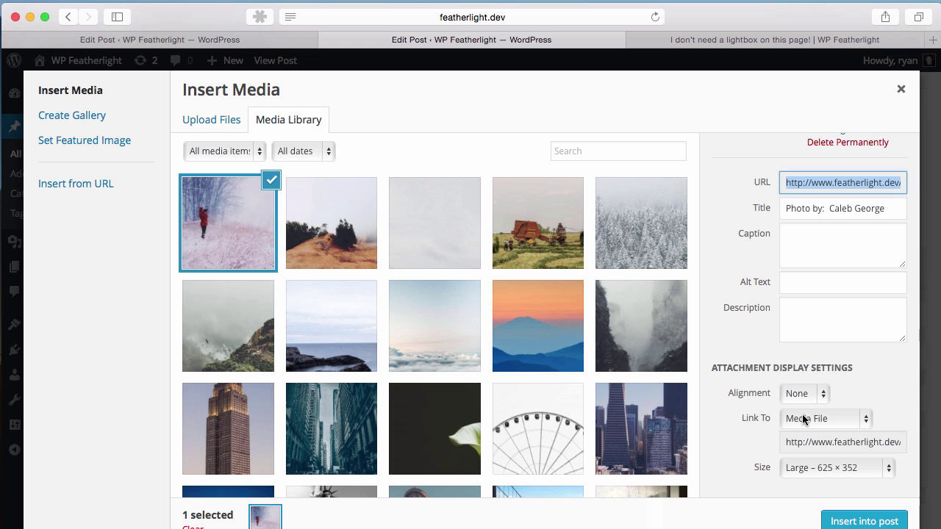
Step: Keep Link To set to Media File and insert the photo into the post
click(804, 419)
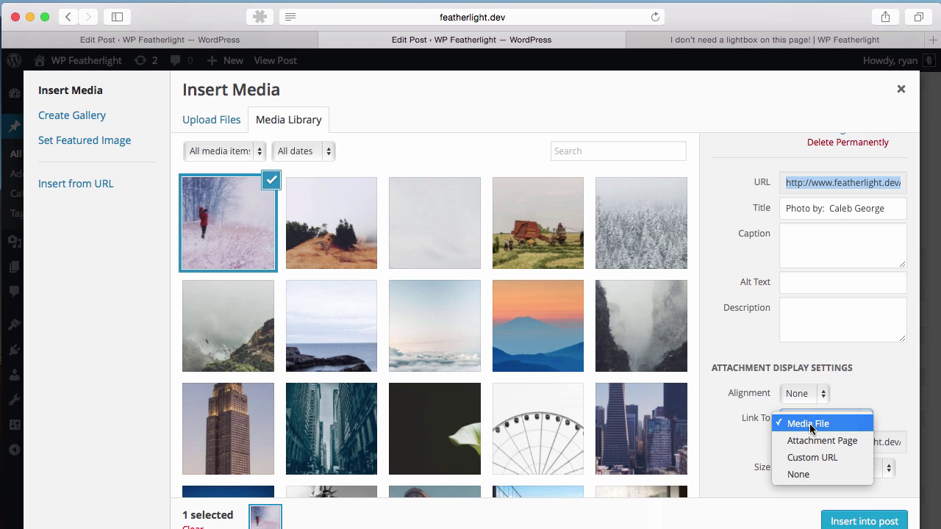
click(811, 425)
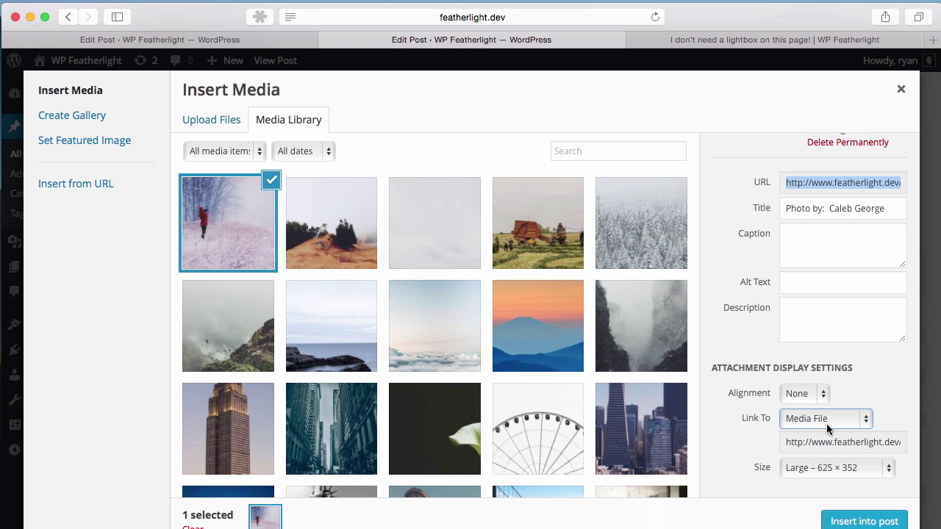
click(806, 422)
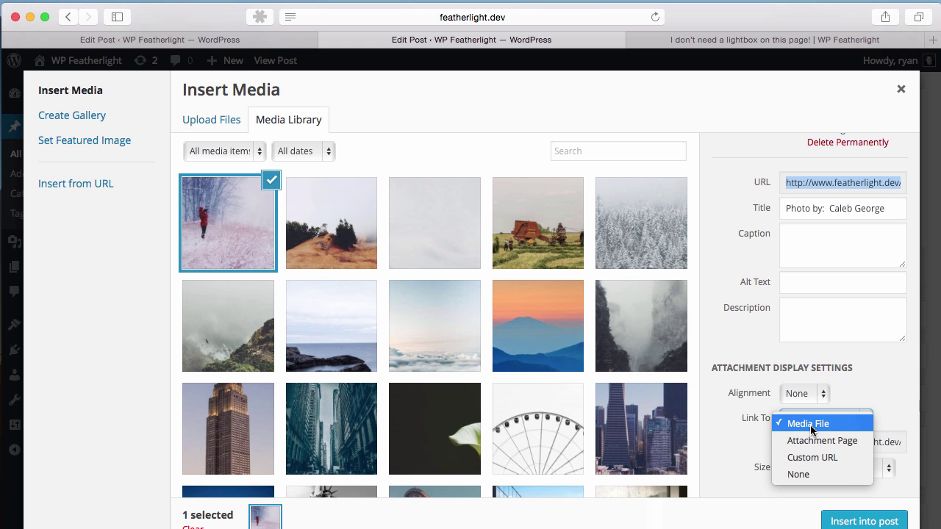
click(811, 425)
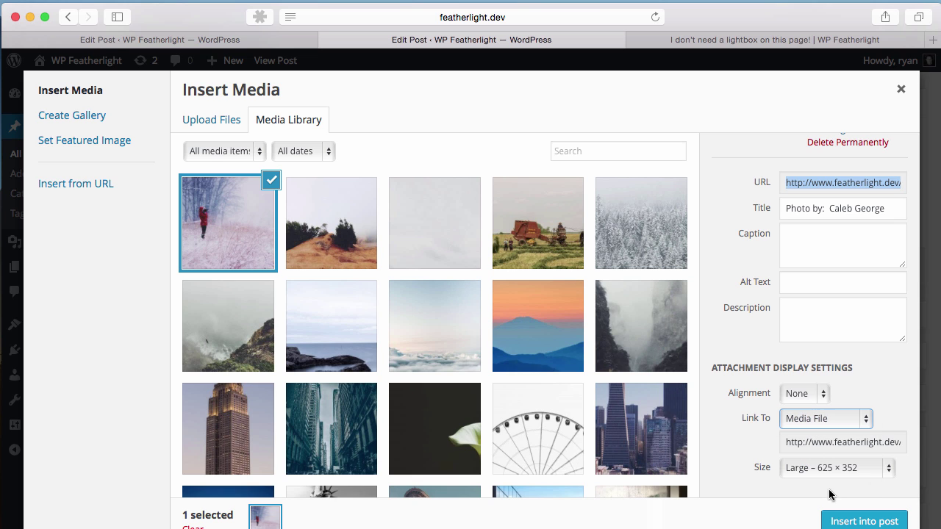
click(849, 524)
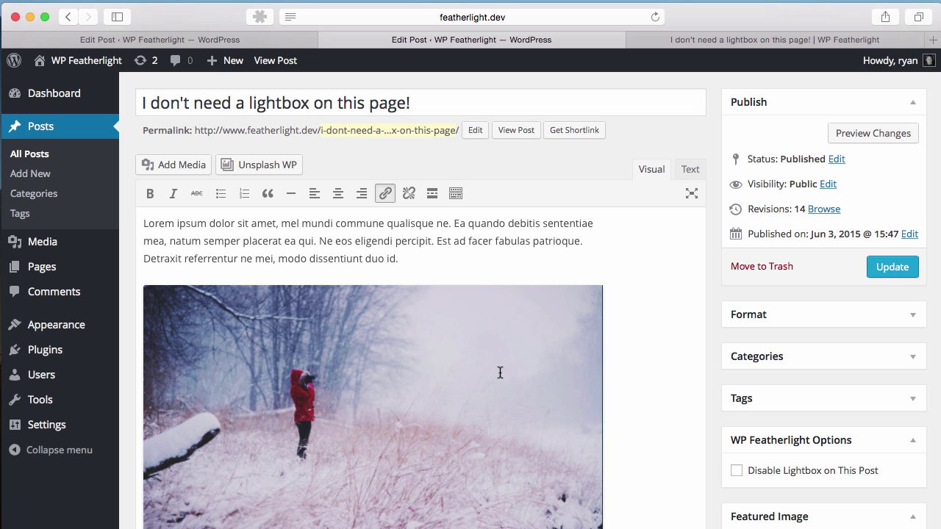
Step: Update the post and open its live page in a new tab, closing the old tab
click(892, 267)
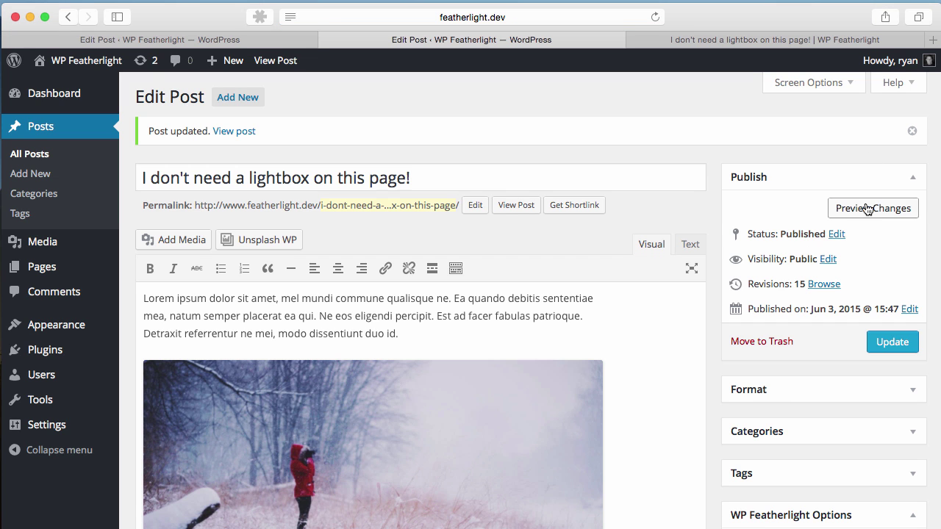
right_click(865, 208)
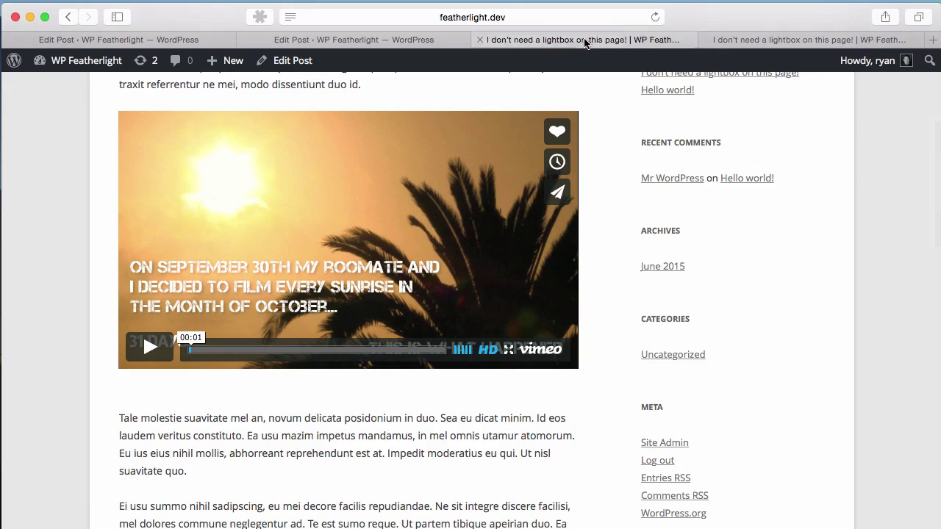
click(581, 39)
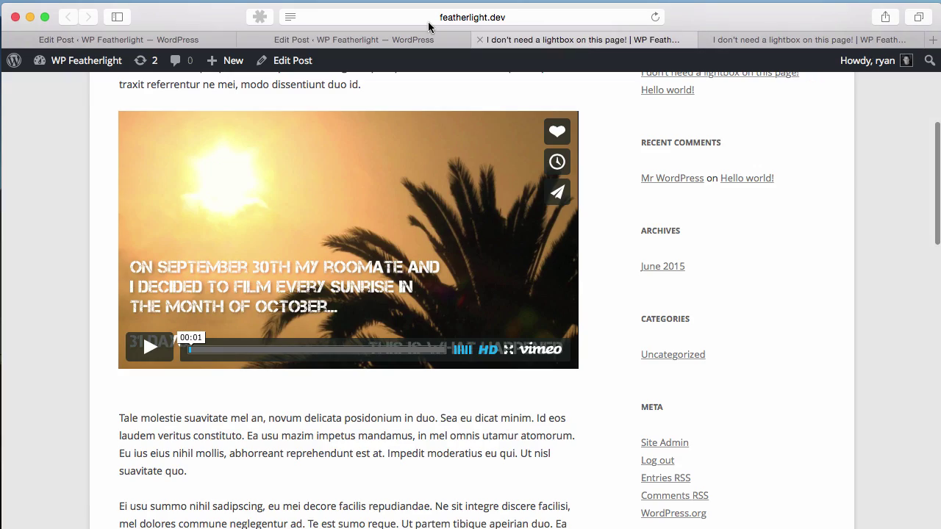
click(483, 38)
Step: Open the snowy photo in the Featherlight lightbox, then close it
scroll(362, 259, down, 3)
scroll(360, 251, down, 3)
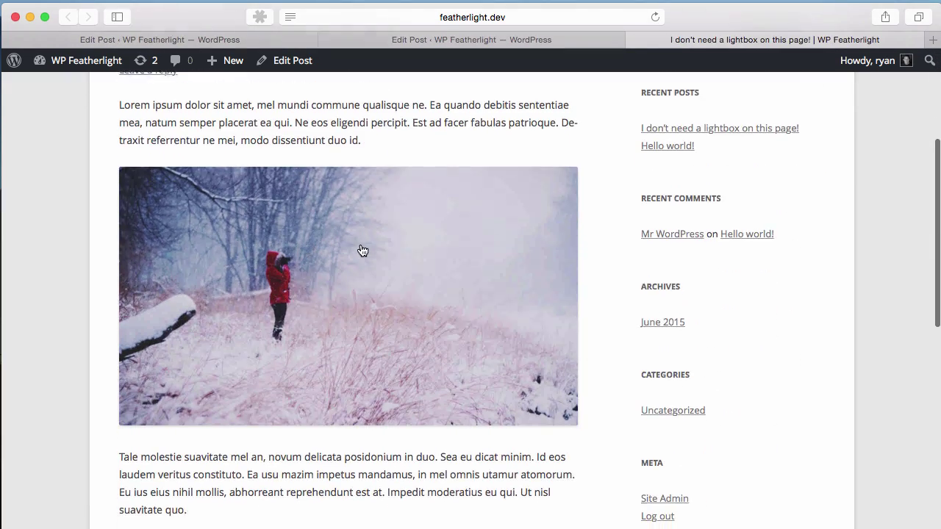
click(360, 250)
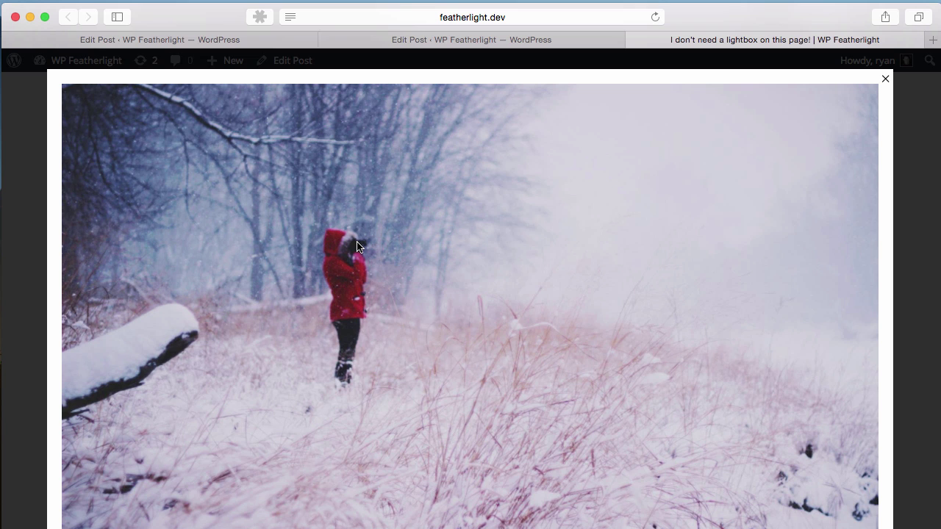
scroll(358, 246, down, 1)
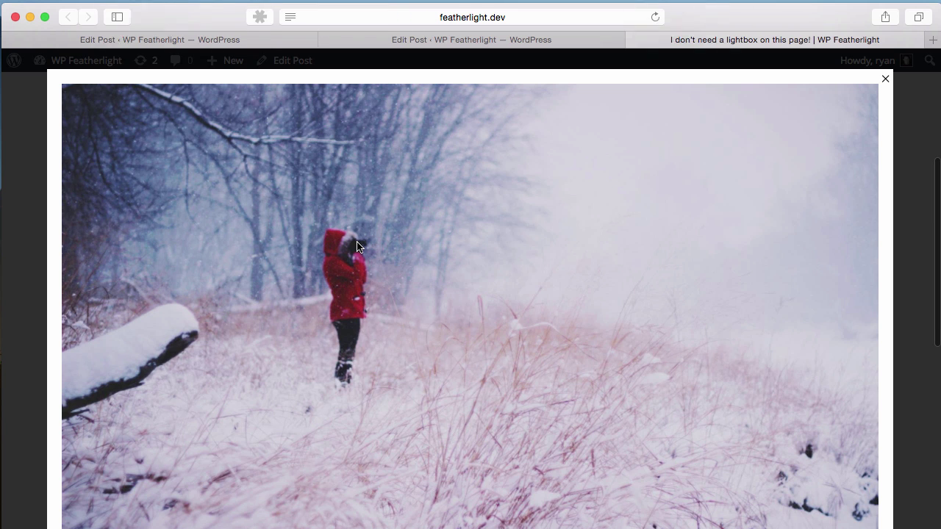
click(887, 79)
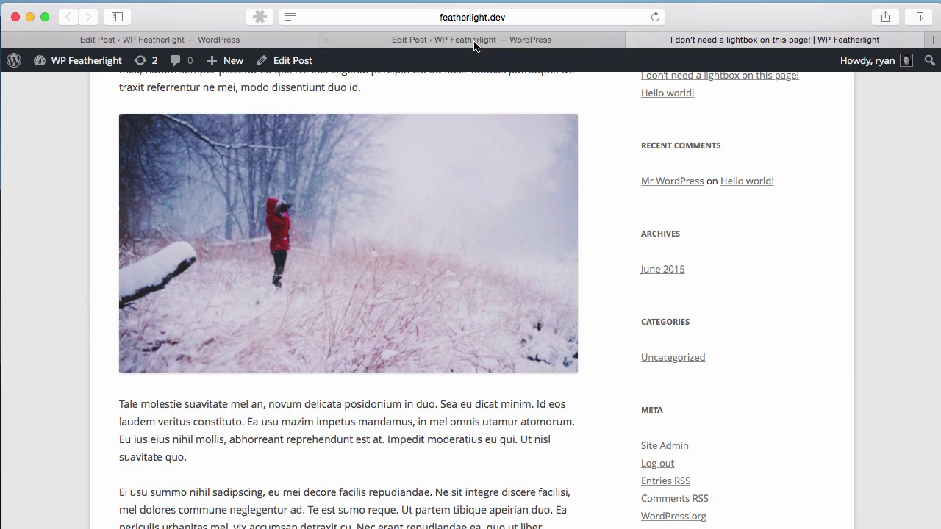
Step: Back in the editor, disable the lightbox for this post and update it
click(414, 39)
scroll(768, 294, down, 3)
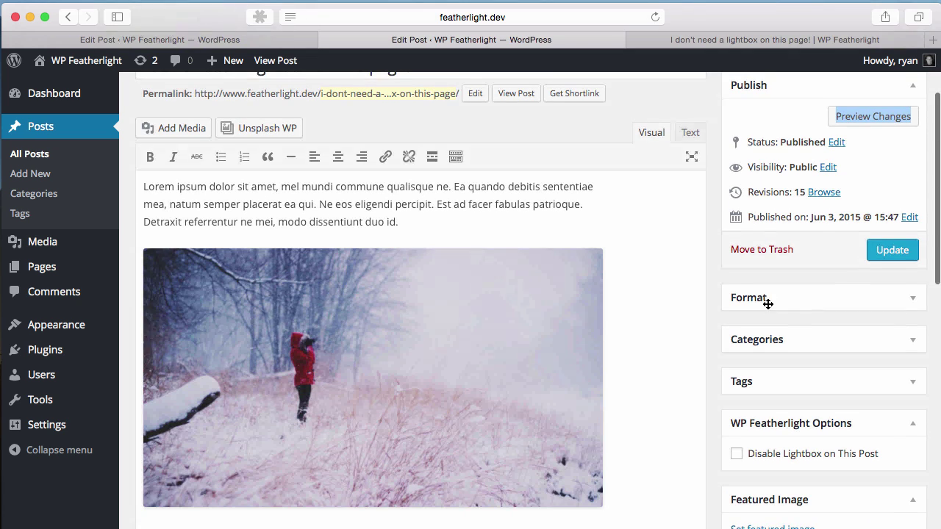
click(735, 455)
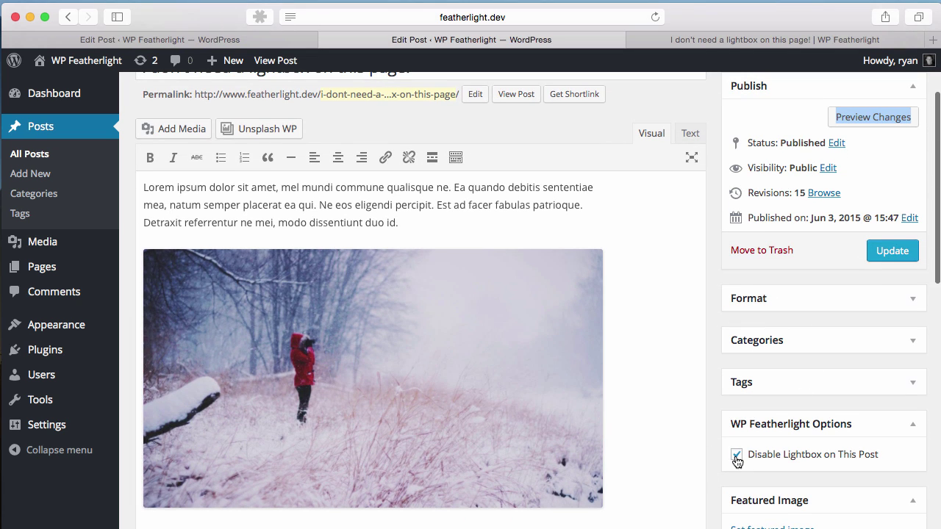
click(880, 254)
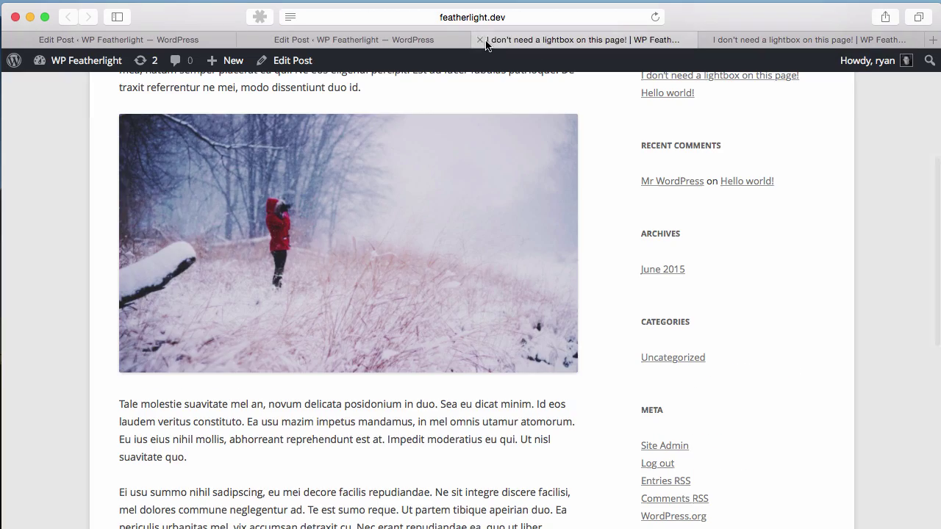
Step: On the live post, open the photo as a bare image file and zoom it in and out
click(493, 39)
scroll(441, 256, down, 5)
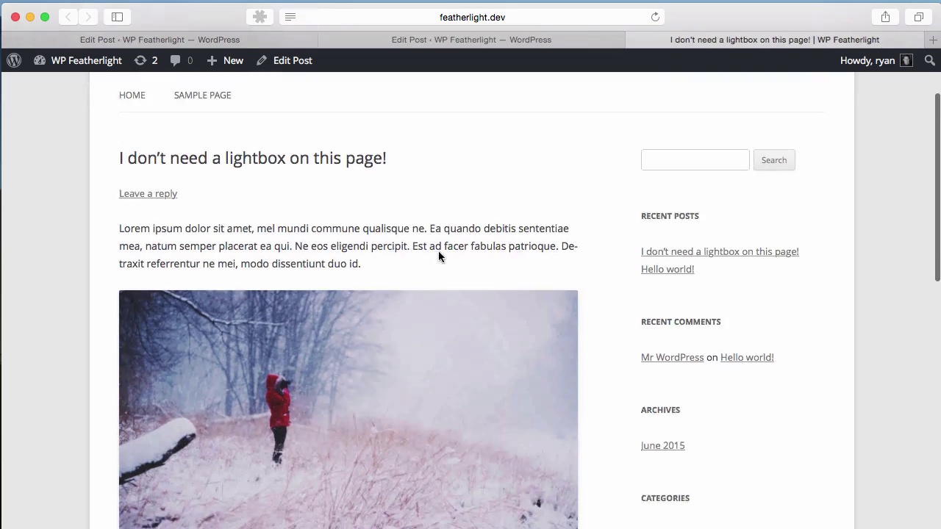
click(424, 319)
click(426, 318)
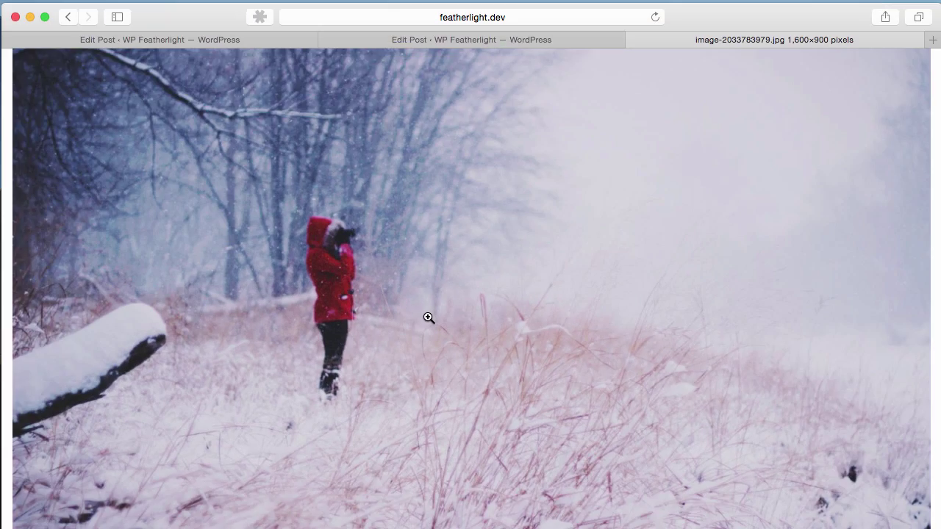
click(428, 318)
click(617, 173)
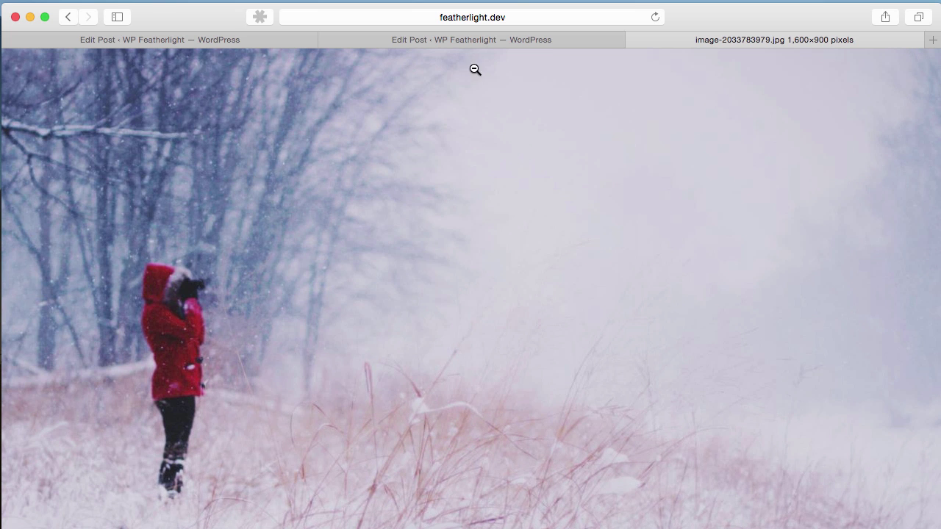
click(460, 178)
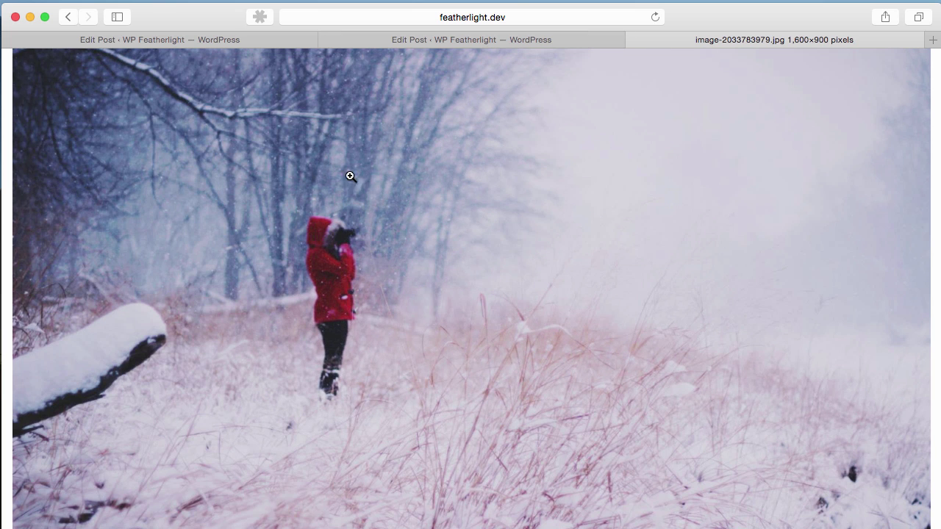
Step: Return to the published post, open its photo again, then go back to the post editor
click(67, 17)
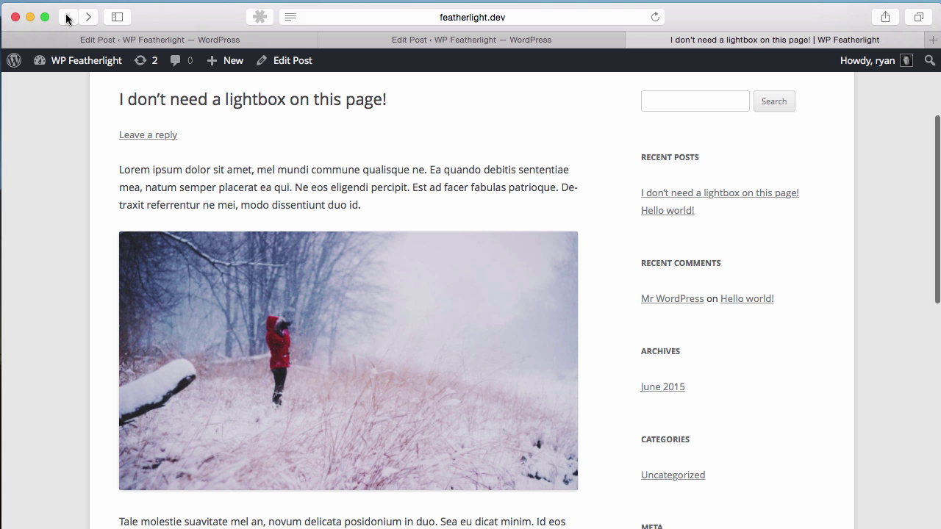
click(308, 338)
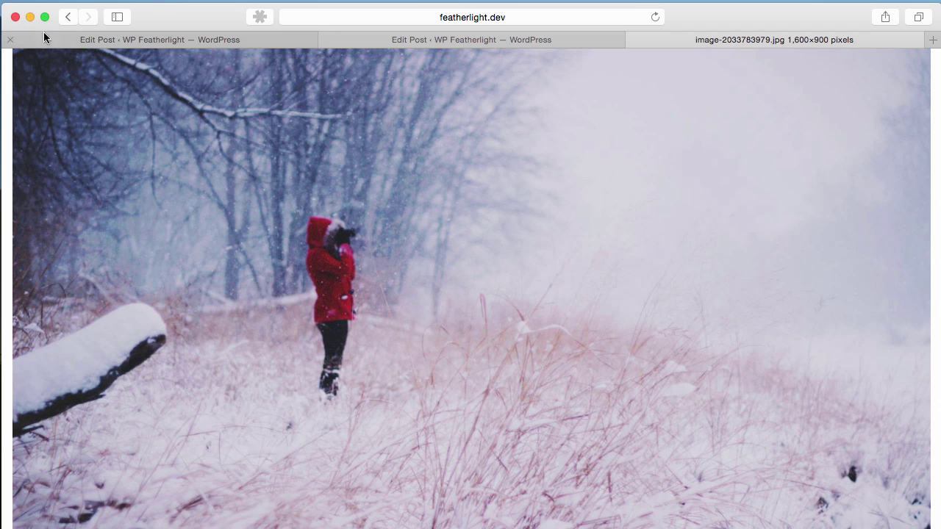
click(263, 170)
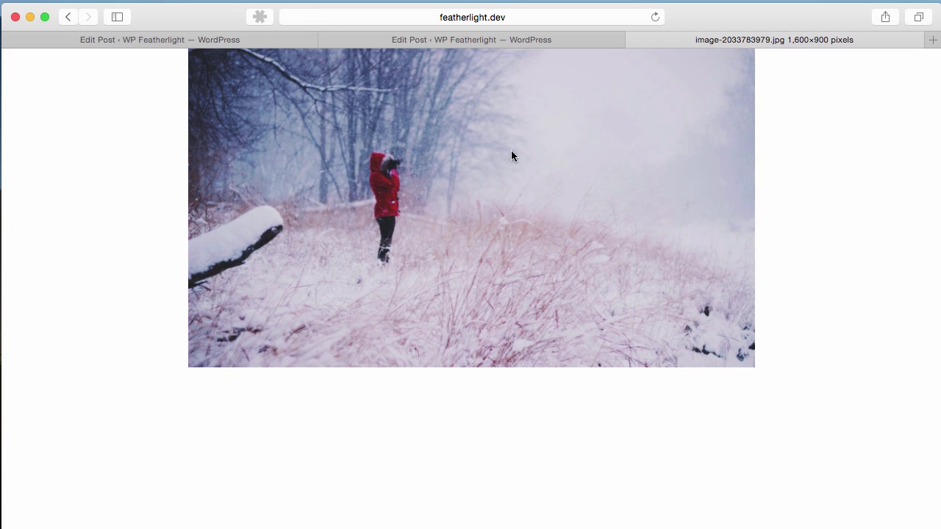
click(514, 39)
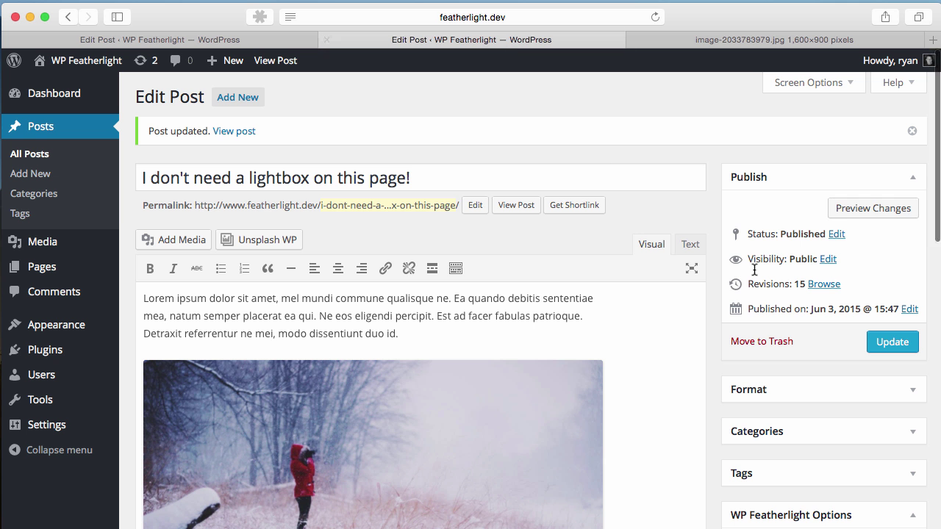
Step: Re-enable the lightbox for this post and update it
scroll(786, 367, down, 3)
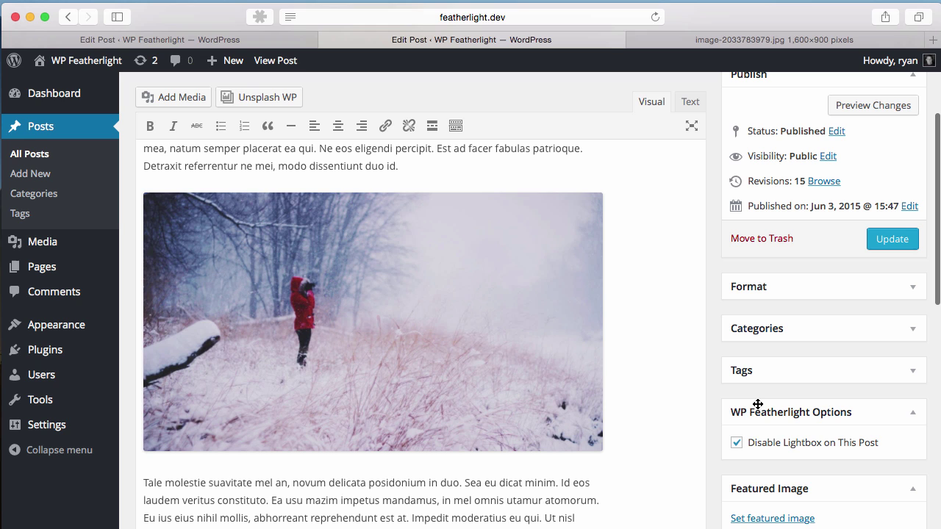
click(736, 444)
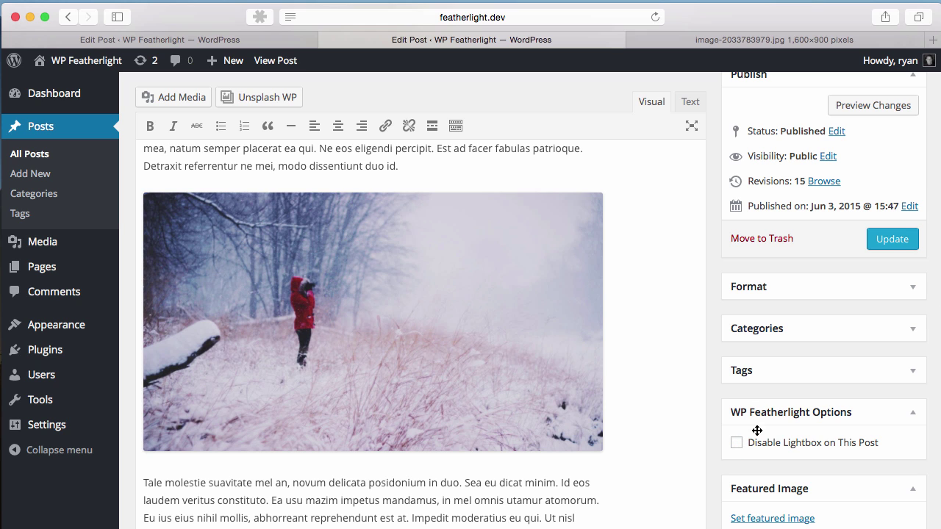
click(887, 249)
mouse_move(39, 400)
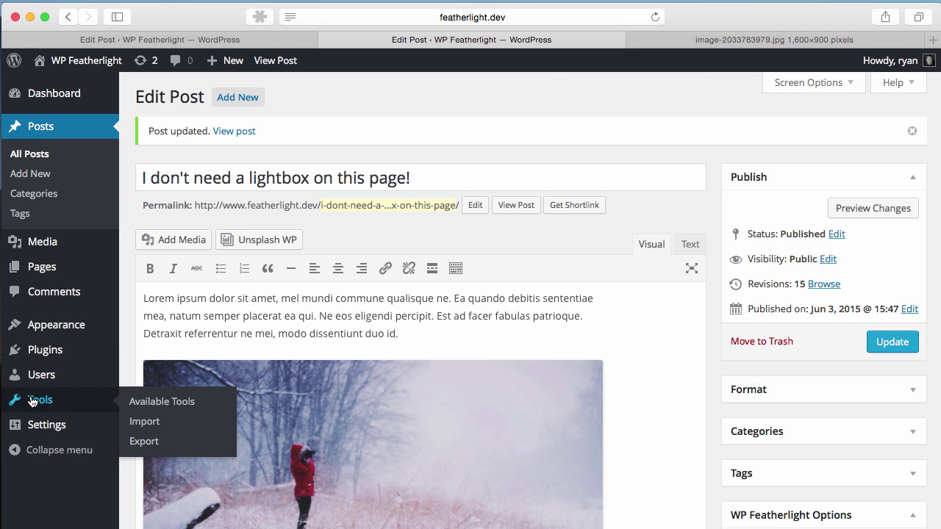
Step: Remove the snowy photo from the post body and add an empty line after the first paragraph
scroll(445, 360, down, 2)
click(445, 359)
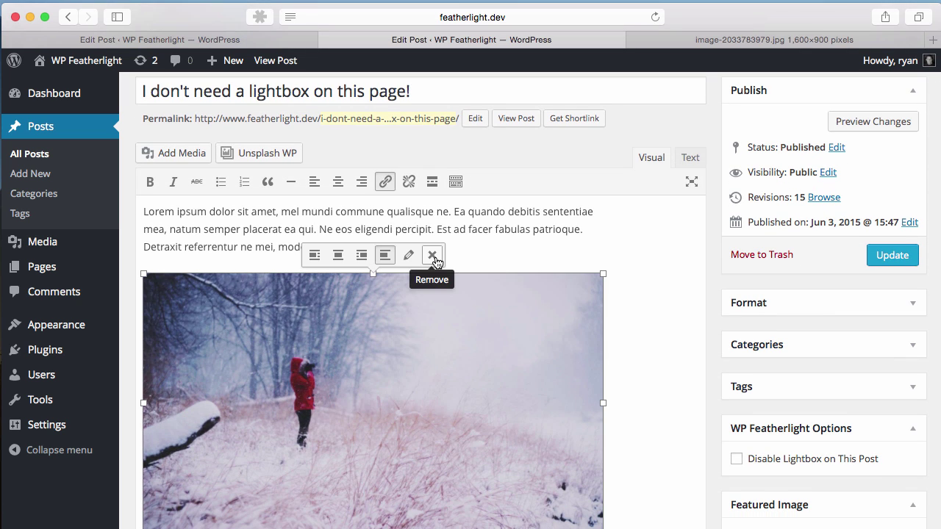
click(432, 256)
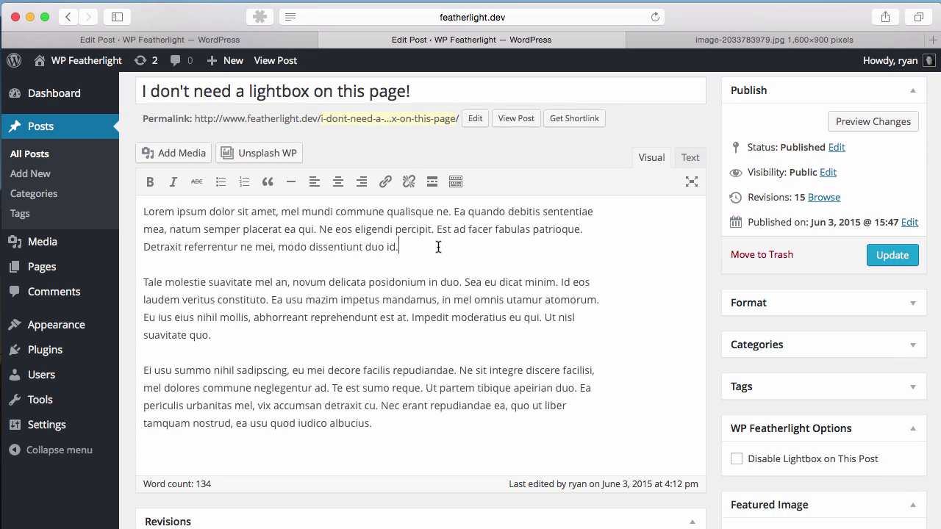
click(438, 247)
key(Return)
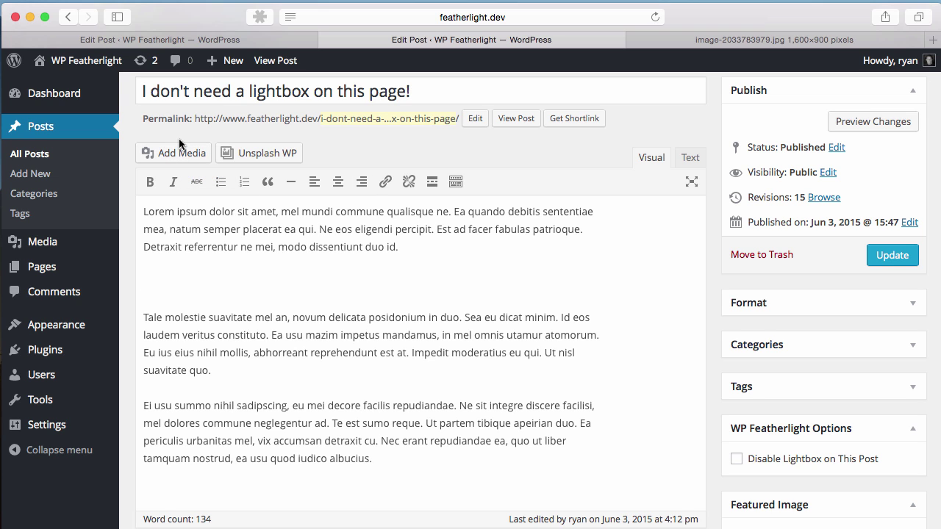
Step: Preview several Media Library photos, including the tractor image
click(177, 154)
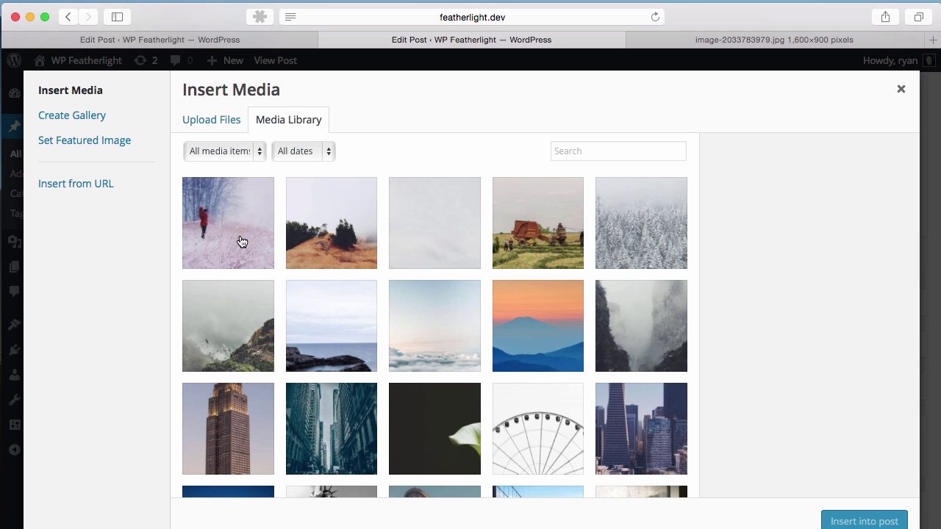
click(235, 242)
click(366, 249)
click(471, 248)
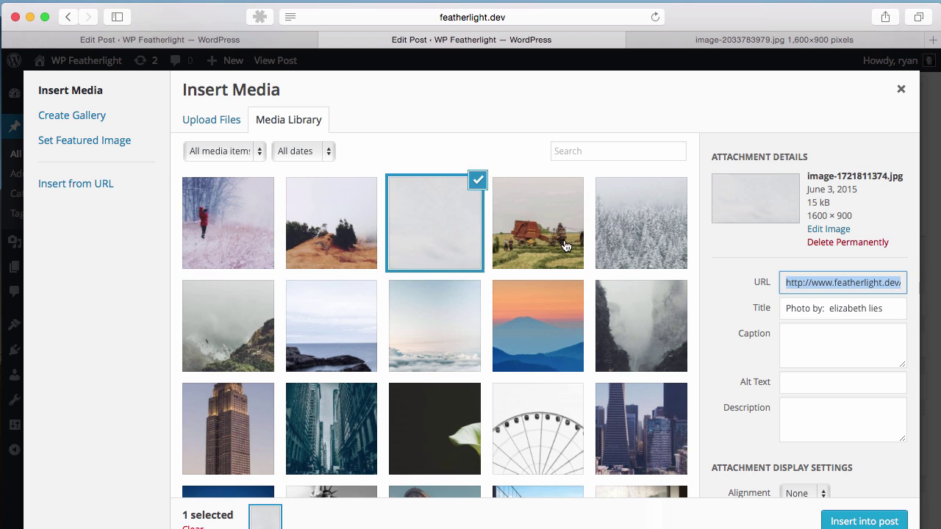
click(563, 242)
Step: In Create Gallery, select ten photos, from the snowy figure through the misty cliff
click(103, 125)
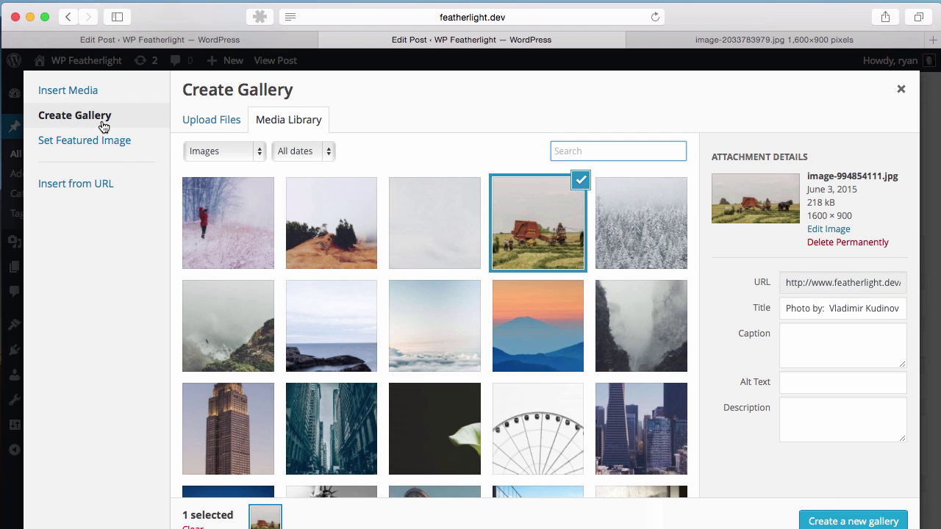
click(242, 221)
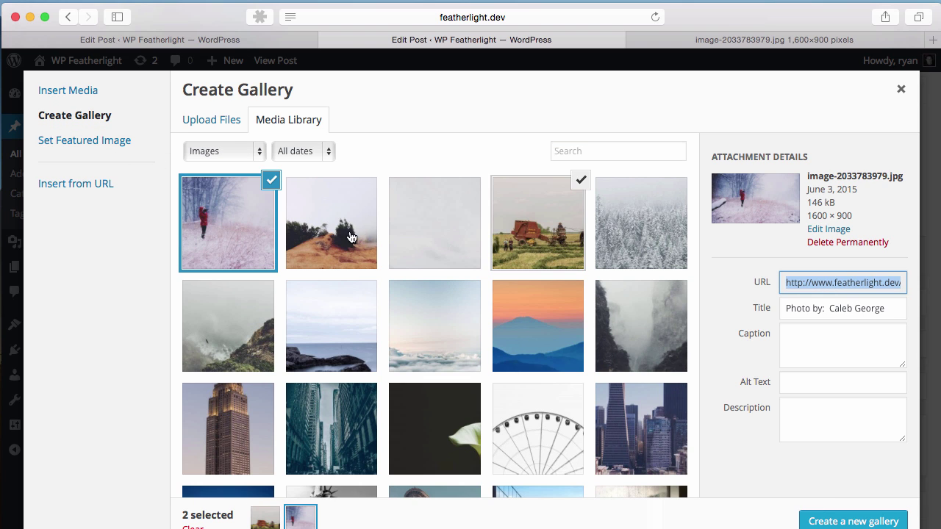
click(351, 237)
click(441, 234)
click(623, 231)
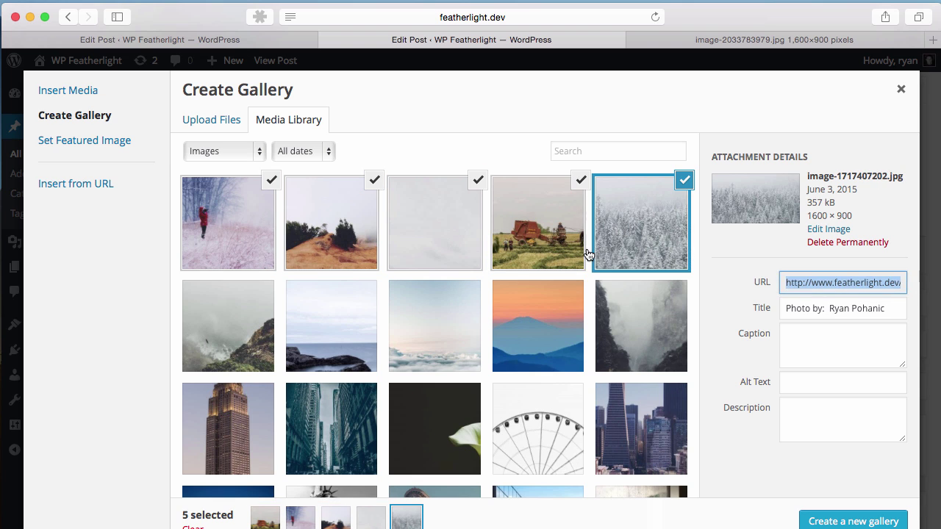
click(622, 315)
click(574, 322)
click(446, 325)
click(340, 321)
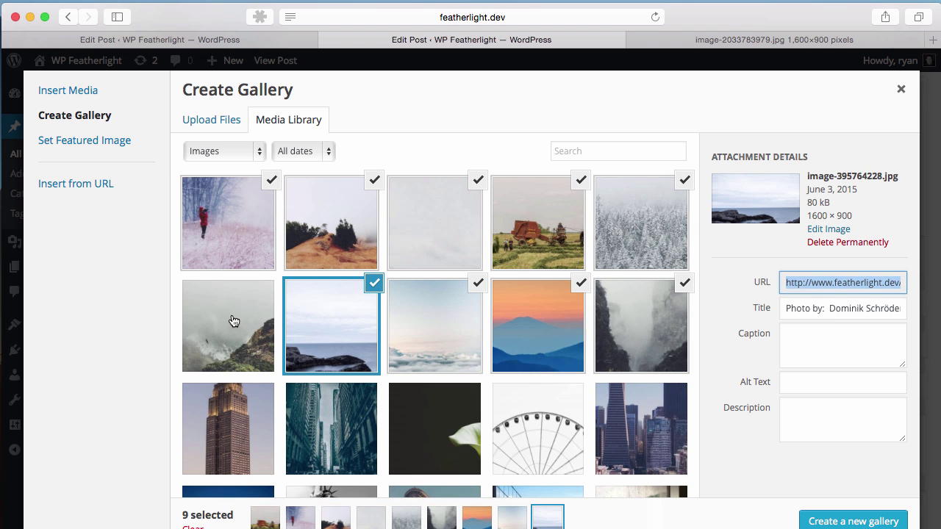
click(236, 324)
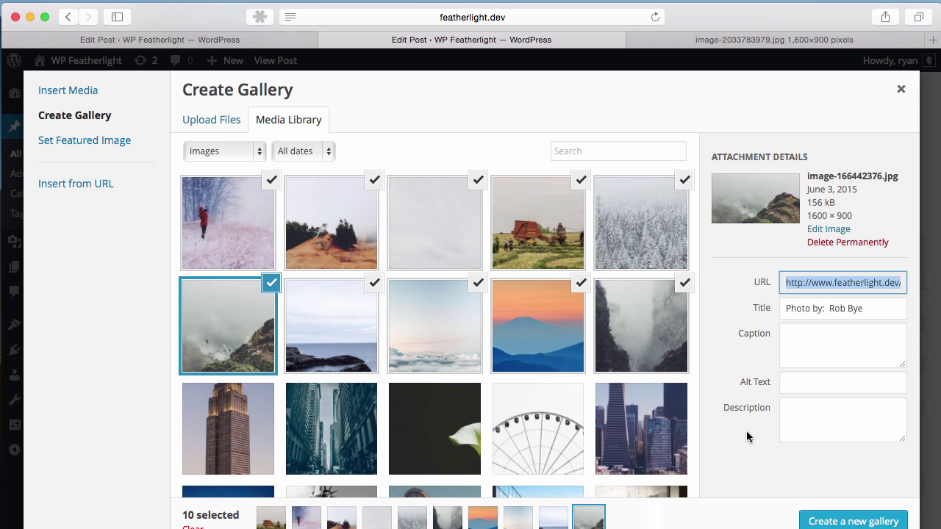
Step: Give the new ten-photo gallery Media File links, 3 columns and Medium size, then insert it
click(838, 520)
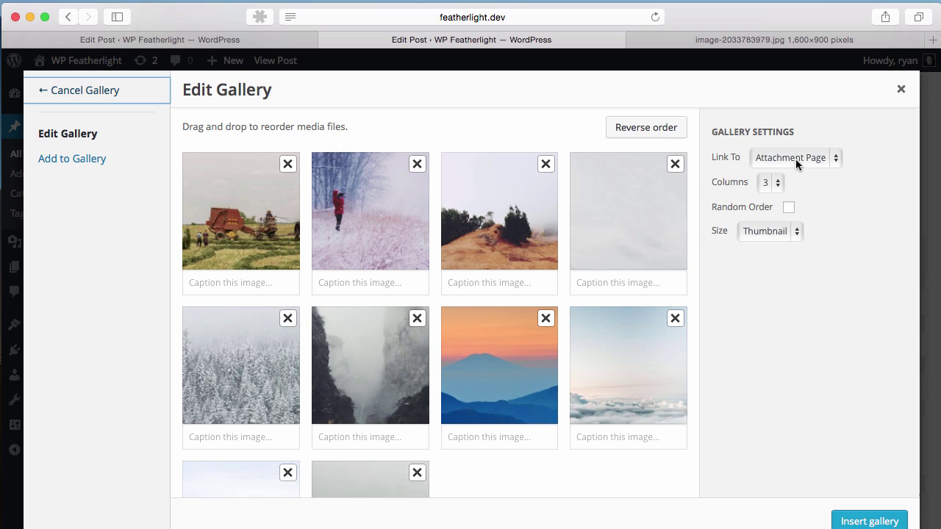
click(795, 159)
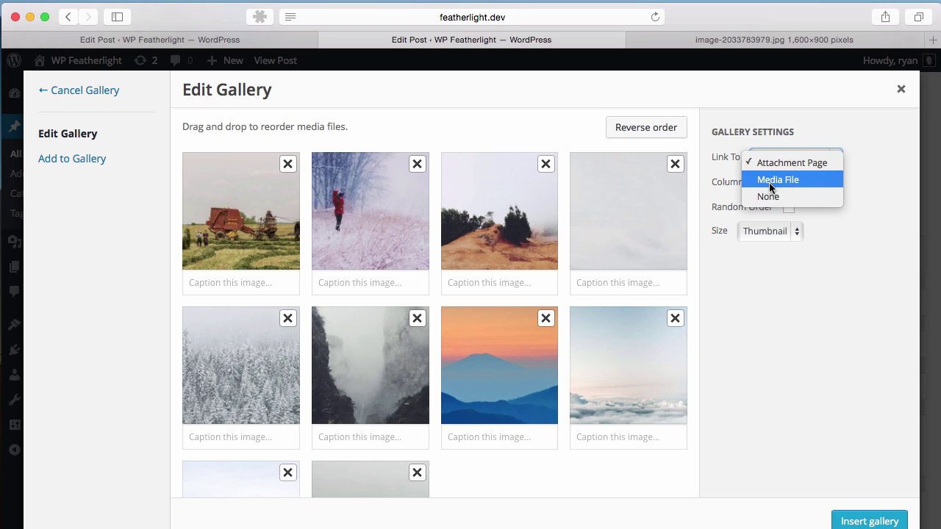
click(769, 184)
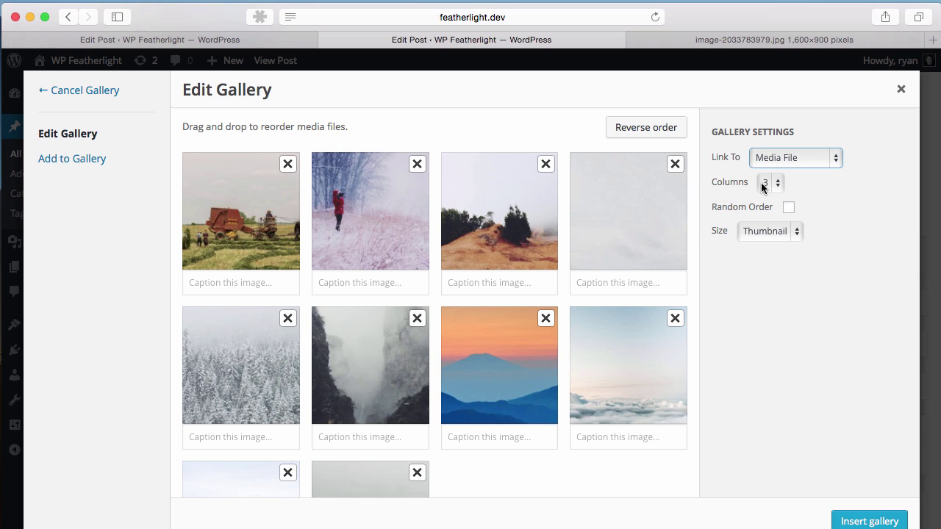
click(762, 234)
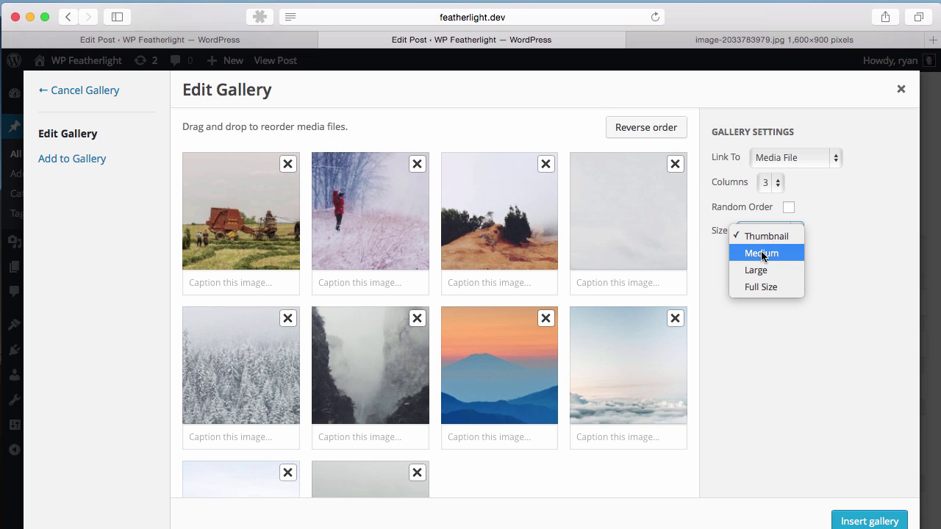
click(761, 253)
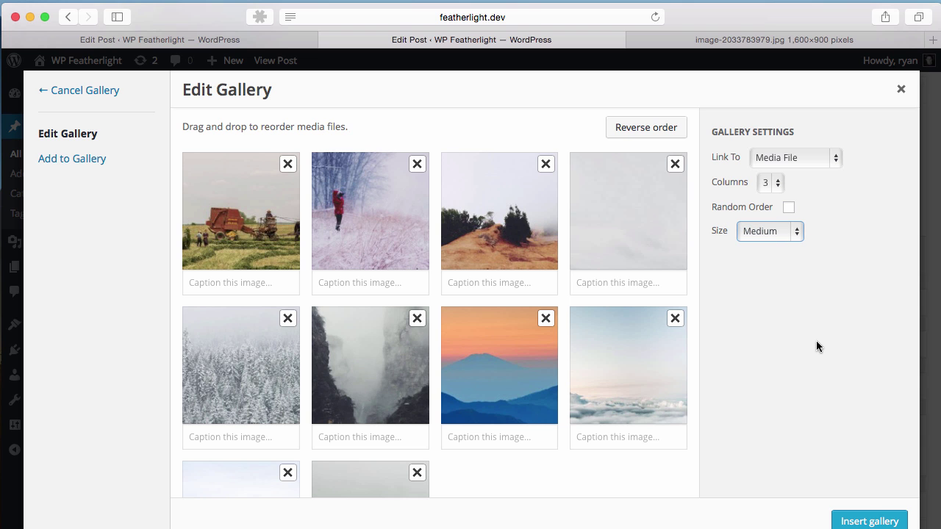
click(865, 521)
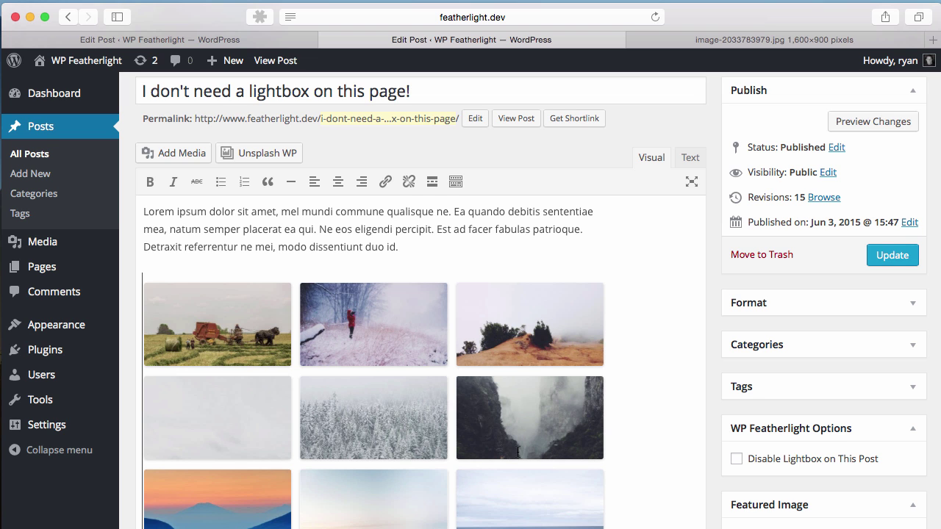
Step: Update the post with the gallery and open its preview in a new tab
scroll(484, 413, down, 1)
scroll(455, 405, up, 3)
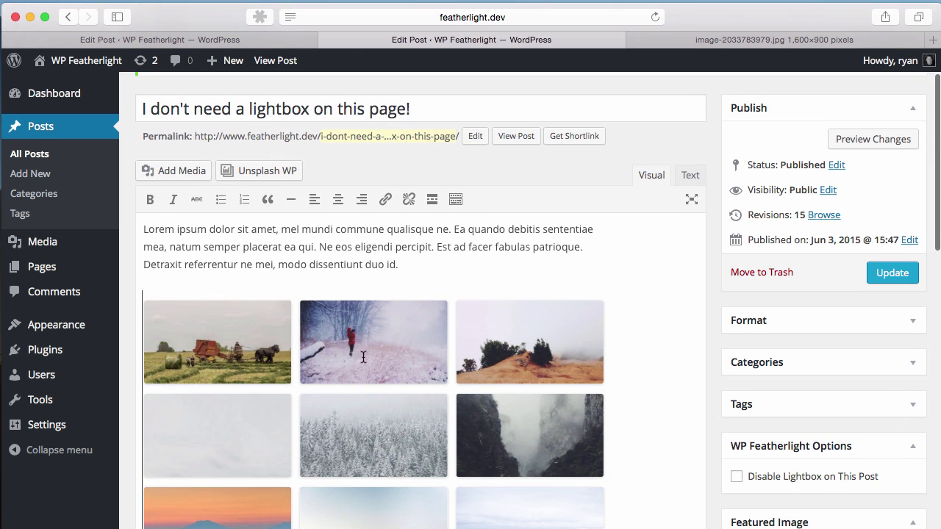
click(899, 273)
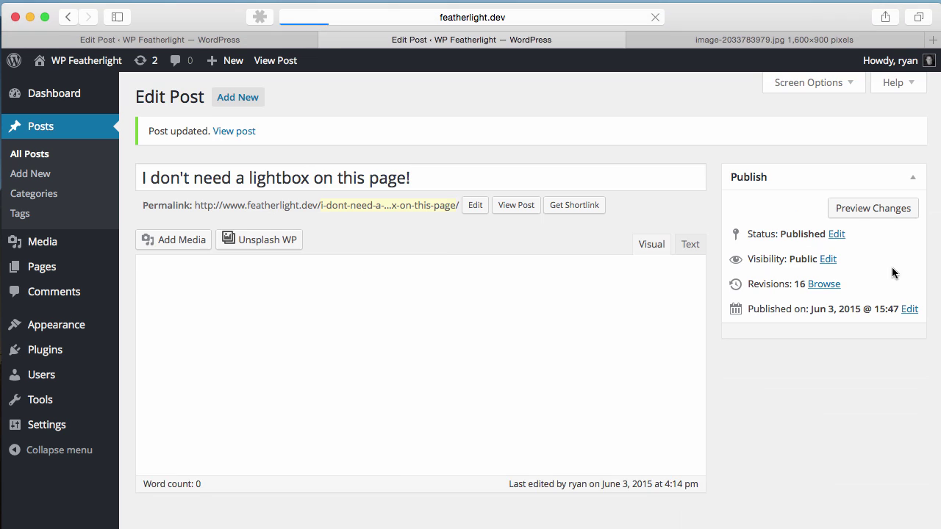
right_click(862, 209)
click(878, 216)
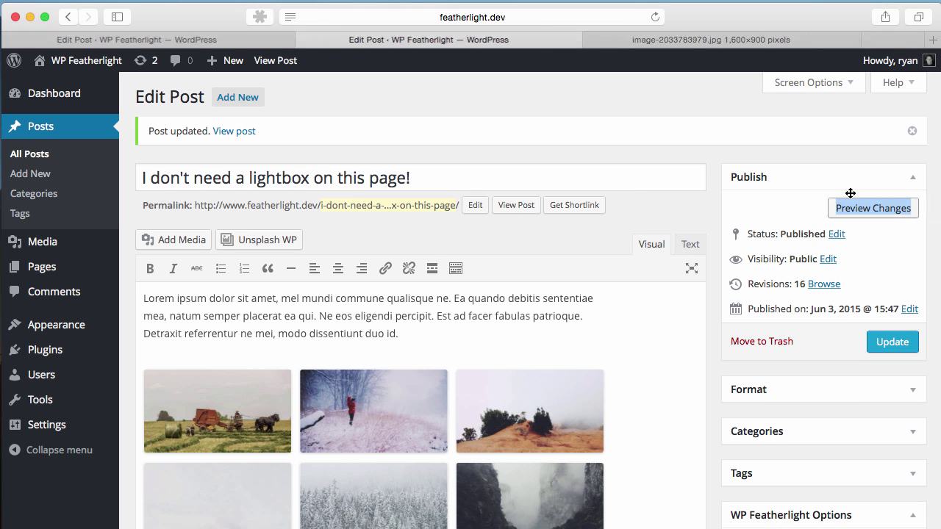
Step: Close the image tab, reload the live post, and open the hay-field photo in the lightbox
click(480, 40)
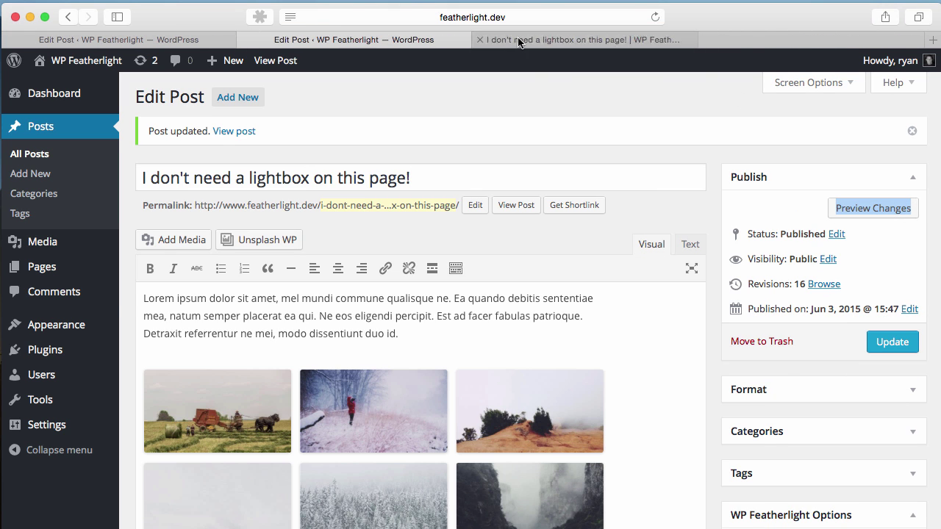
click(518, 42)
scroll(375, 250, down, 5)
scroll(336, 242, down, 3)
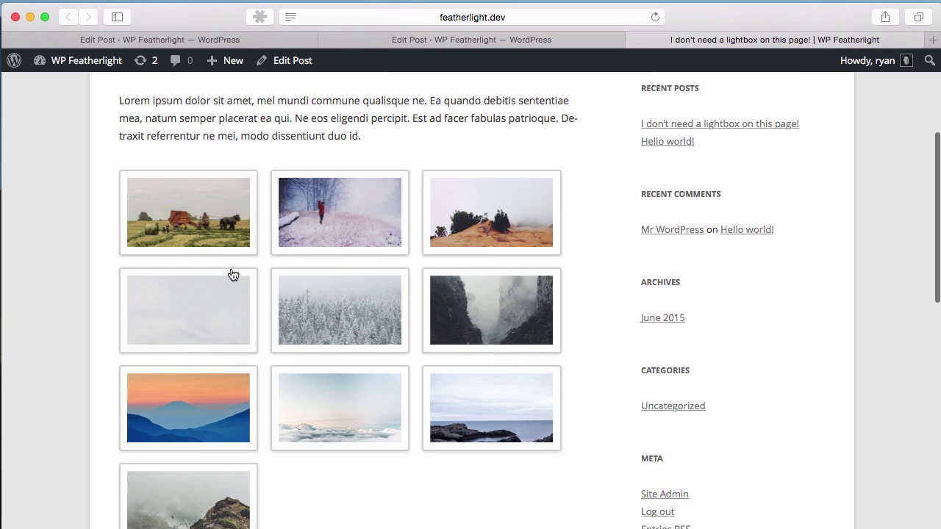
key(super+r)
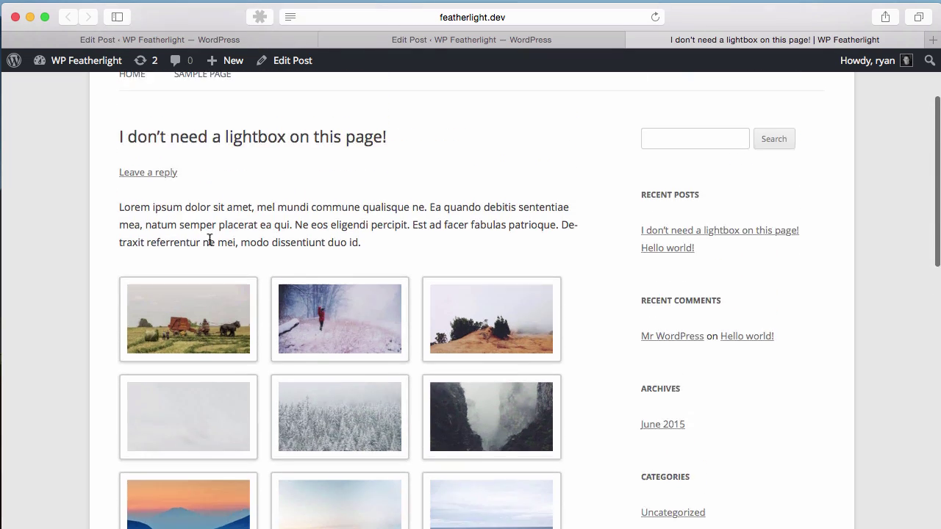
click(210, 241)
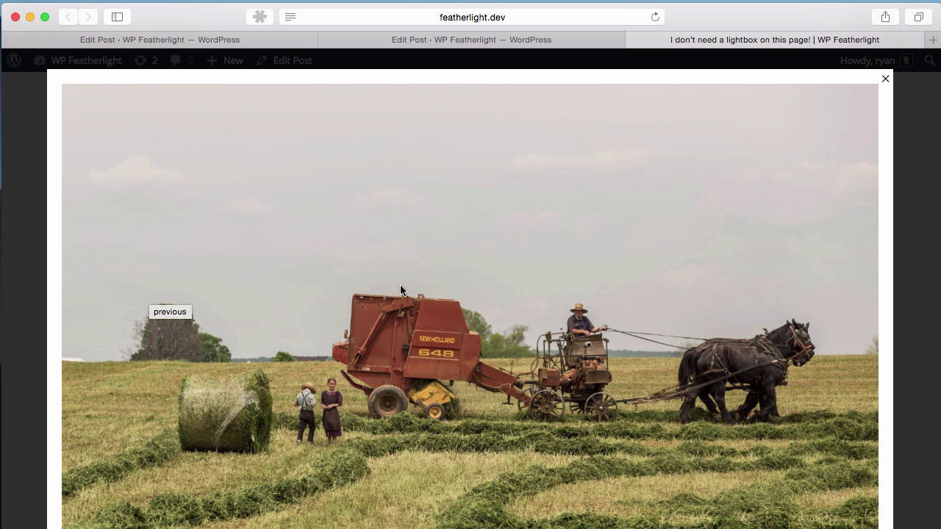
mouse_move(859, 328)
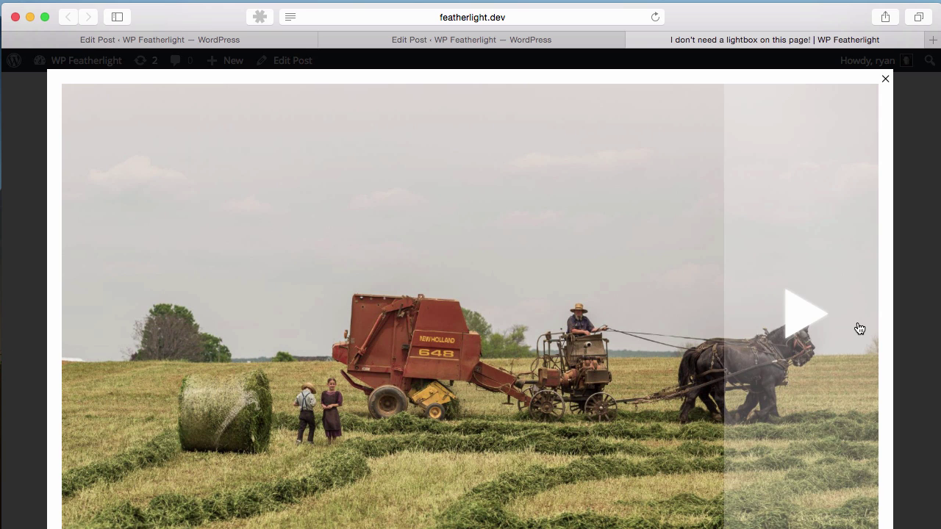
Step: Step forward and back through the snowy and foggy photos in the lightbox, then close it
click(837, 328)
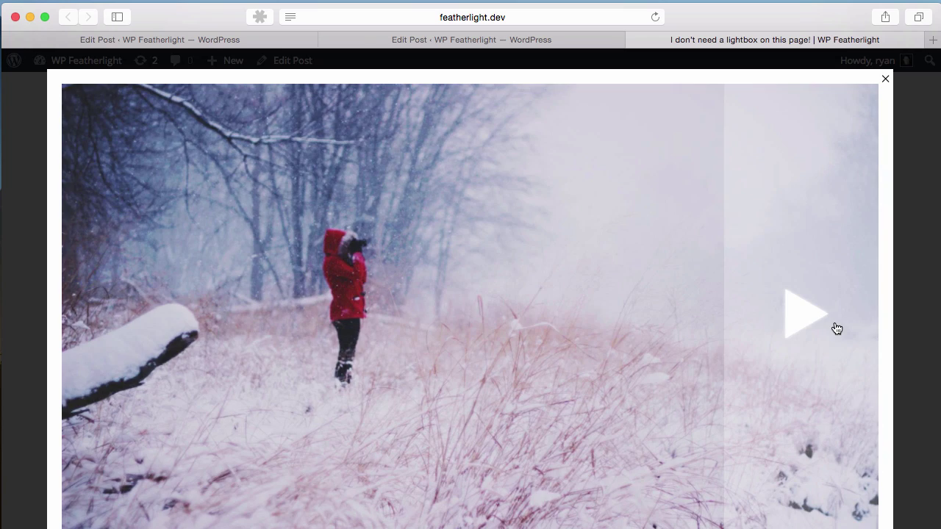
click(837, 329)
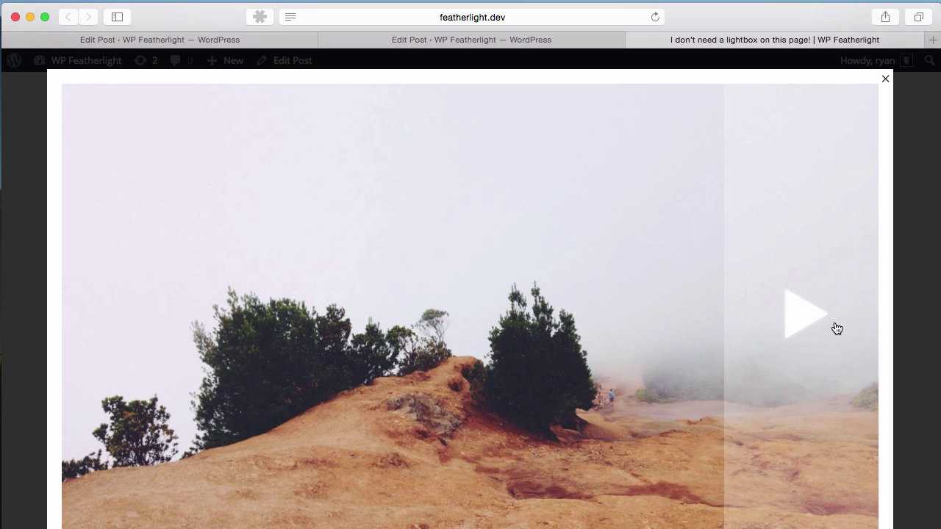
click(784, 330)
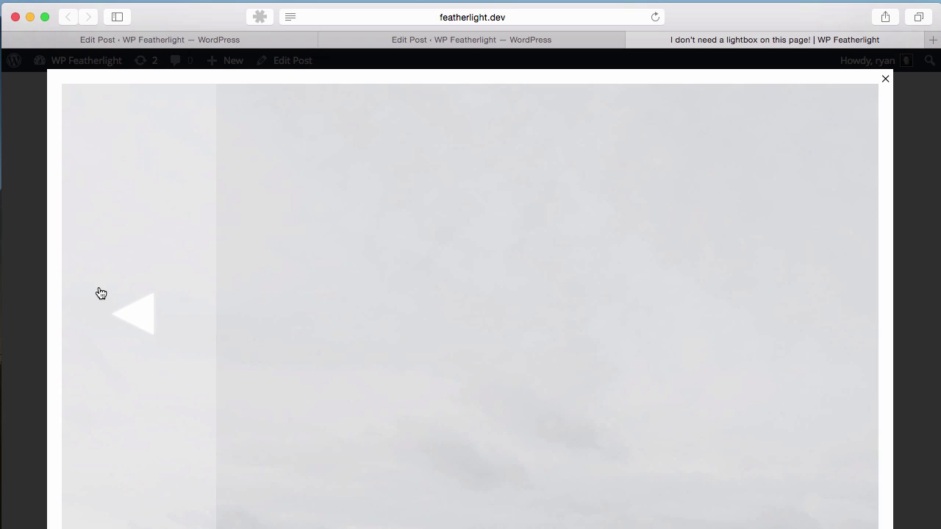
click(99, 294)
click(156, 295)
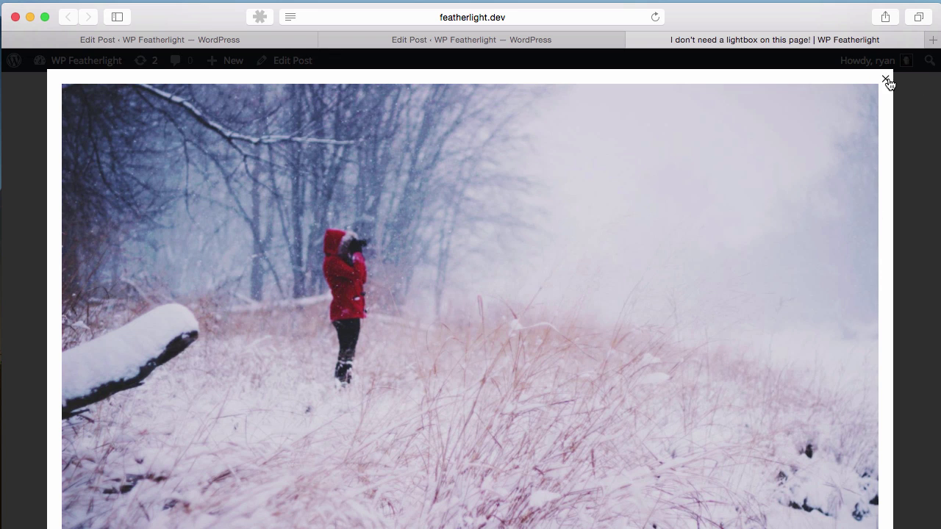
click(886, 80)
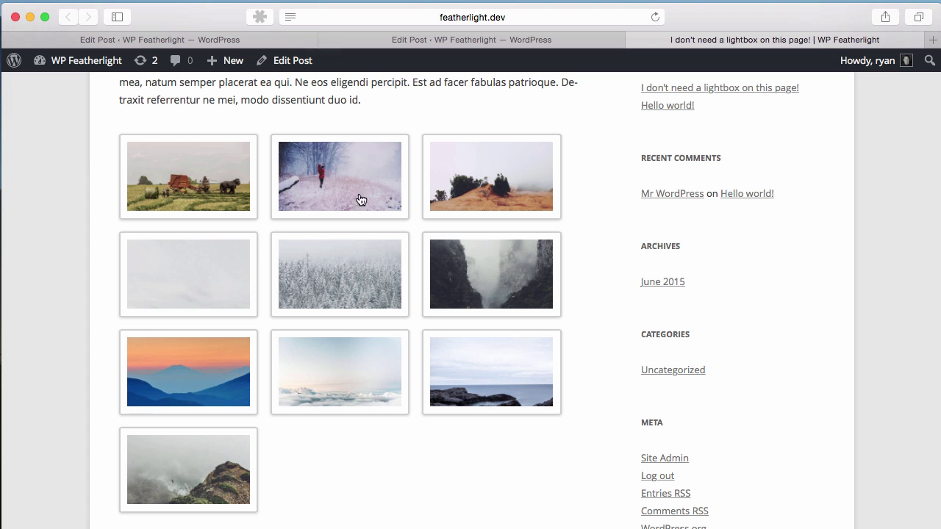
Step: Open the sunset-mountain photo, cycle through the gallery both ways, then close the lightbox
click(207, 380)
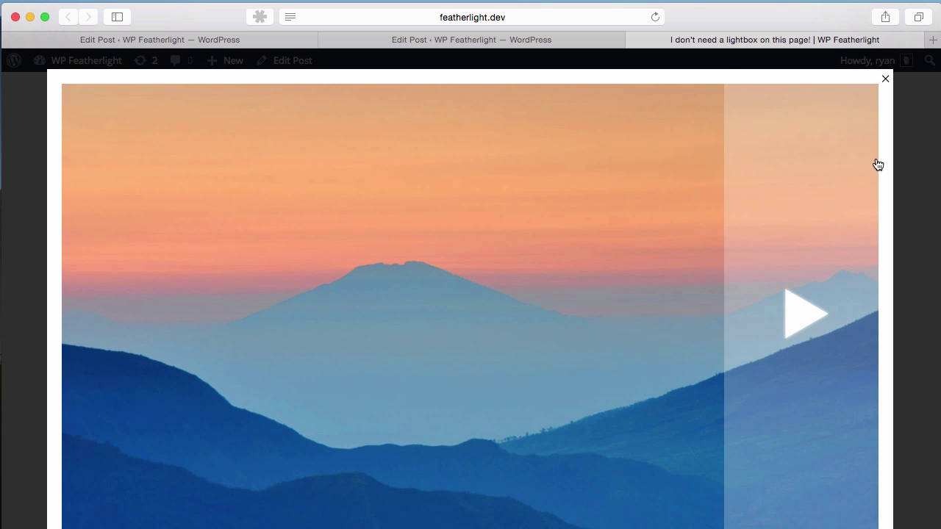
click(820, 269)
click(816, 279)
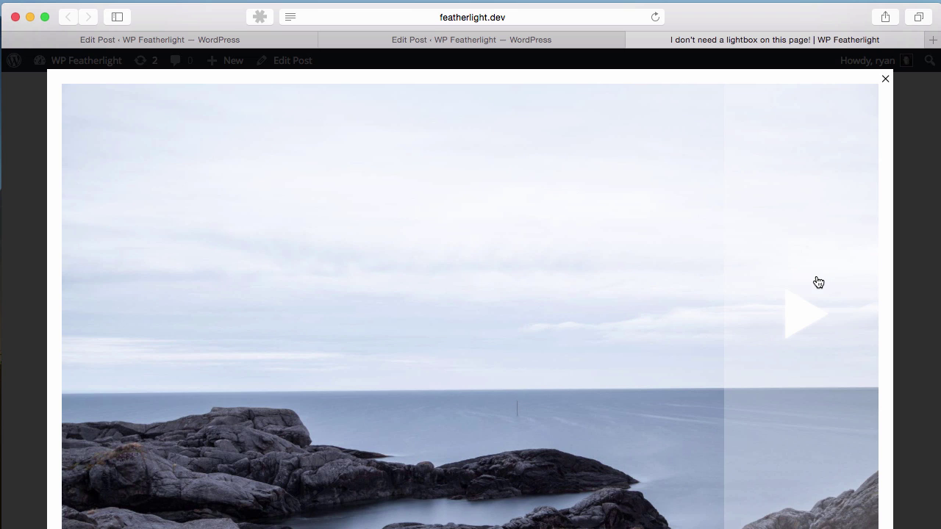
click(818, 282)
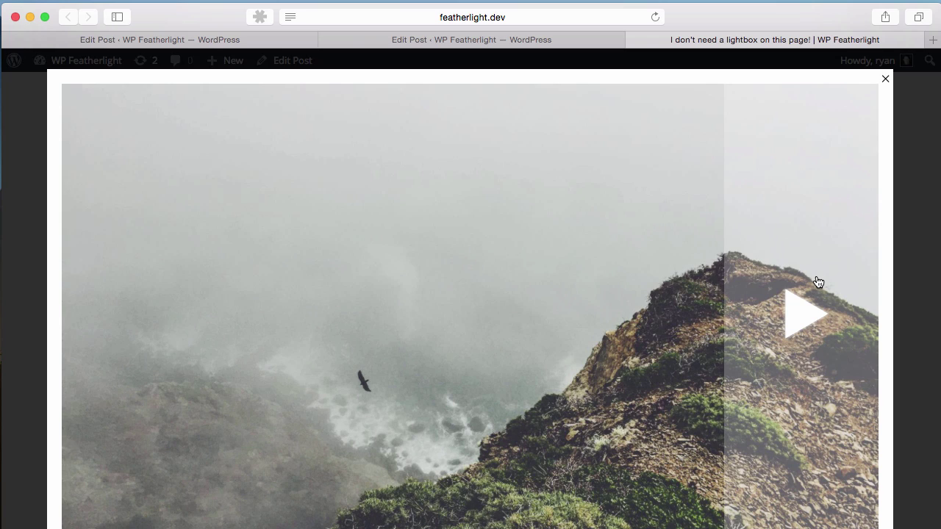
click(818, 282)
click(818, 283)
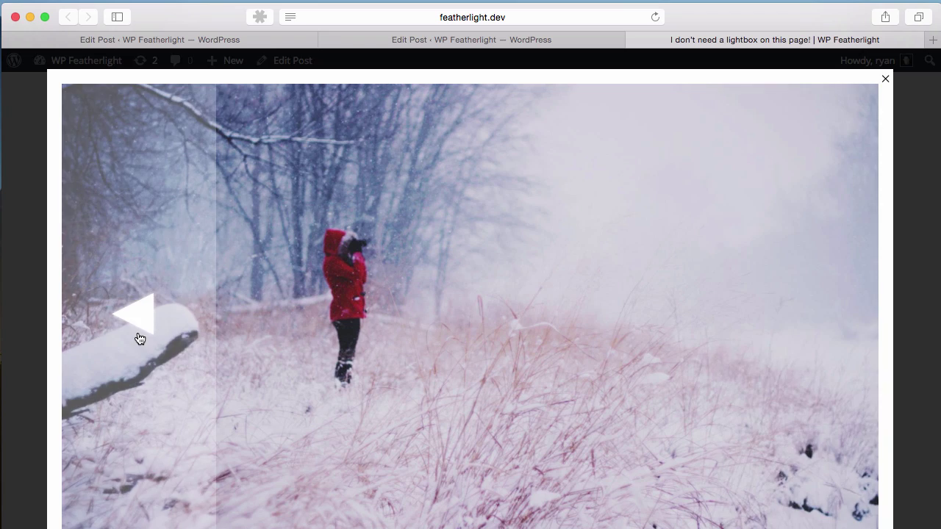
click(138, 337)
click(138, 338)
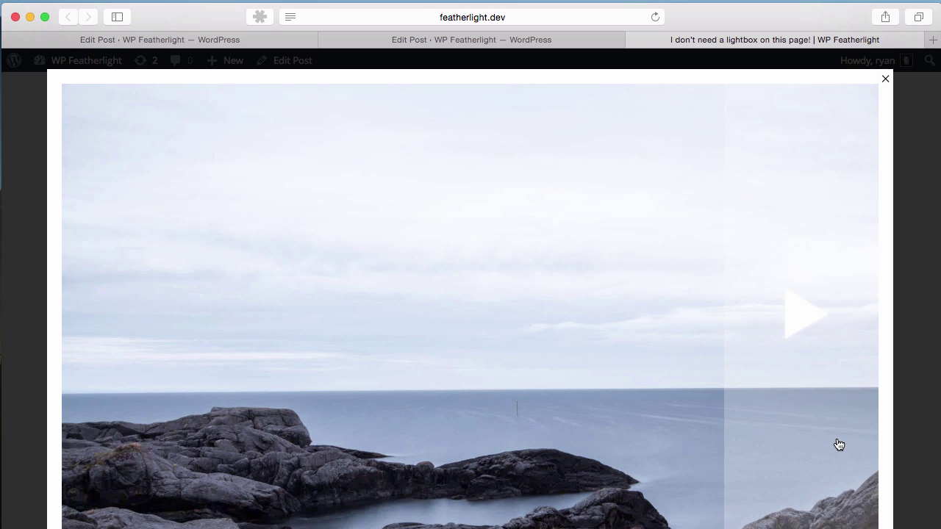
click(840, 445)
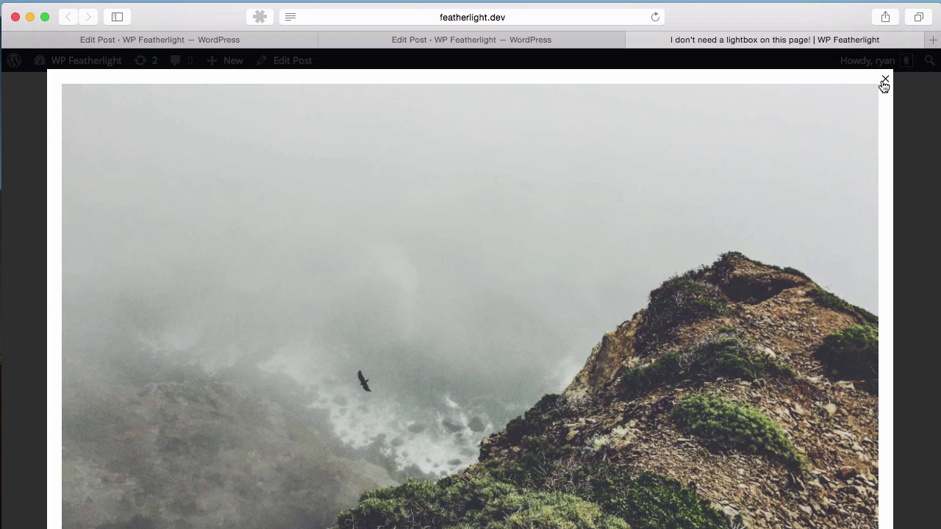
click(884, 79)
Step: Open the post 'I don't need a lightbox on this page!' via Edit Post in the admin bar
scroll(418, 264, up, 4)
scroll(419, 269, down, 5)
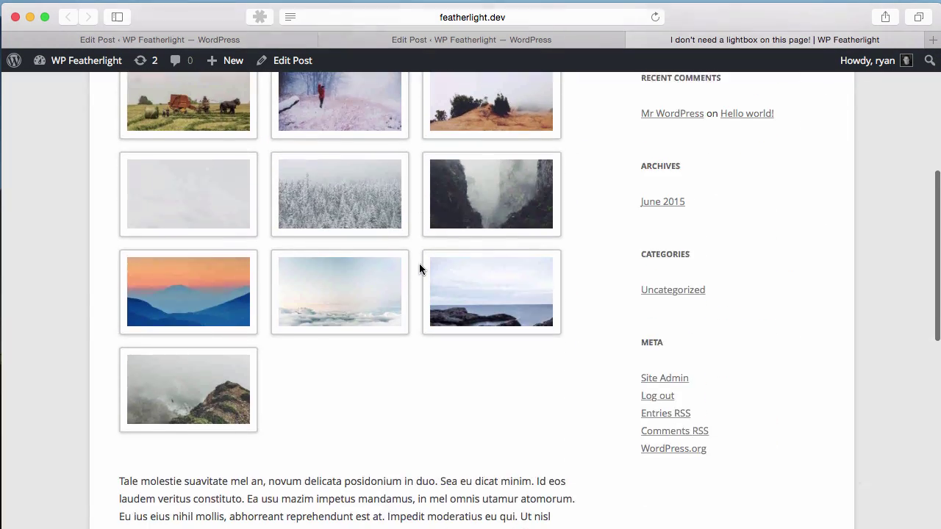
scroll(419, 269, up, 5)
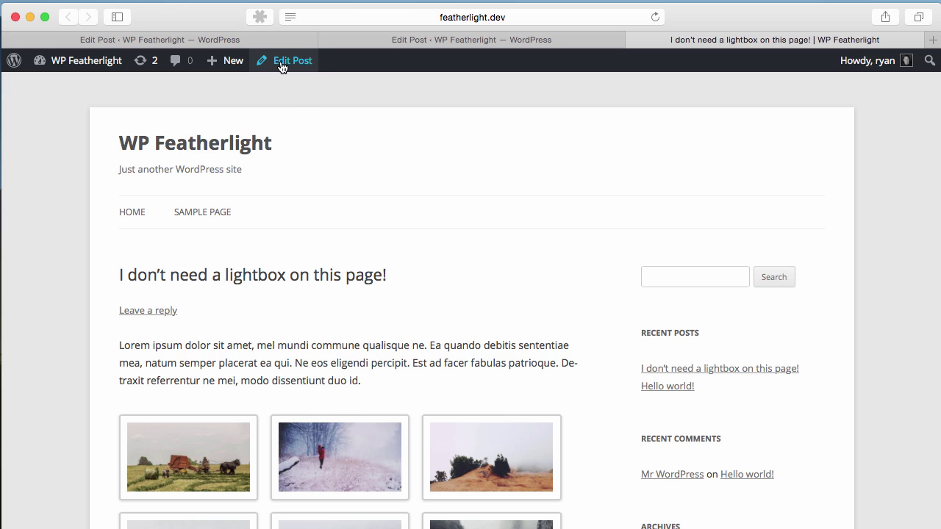
mouse_move(81, 60)
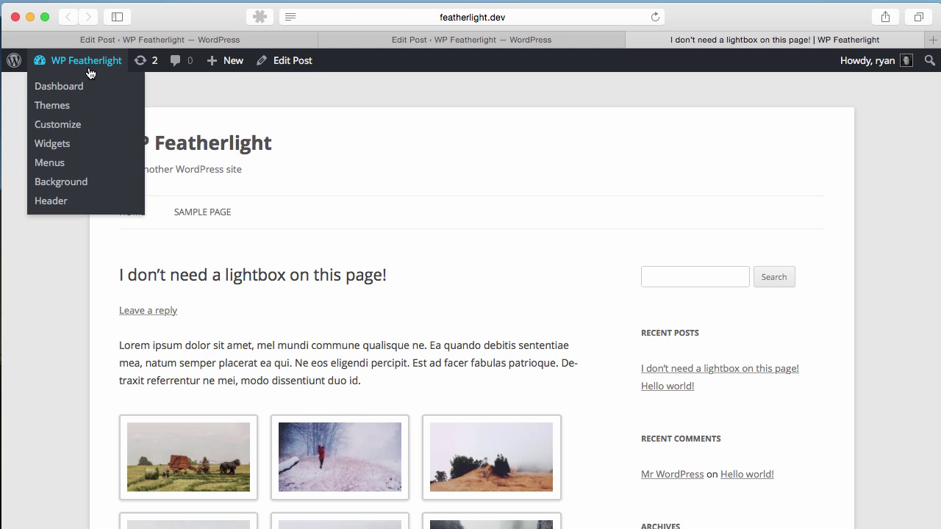
click(267, 69)
scroll(242, 345, down, 1)
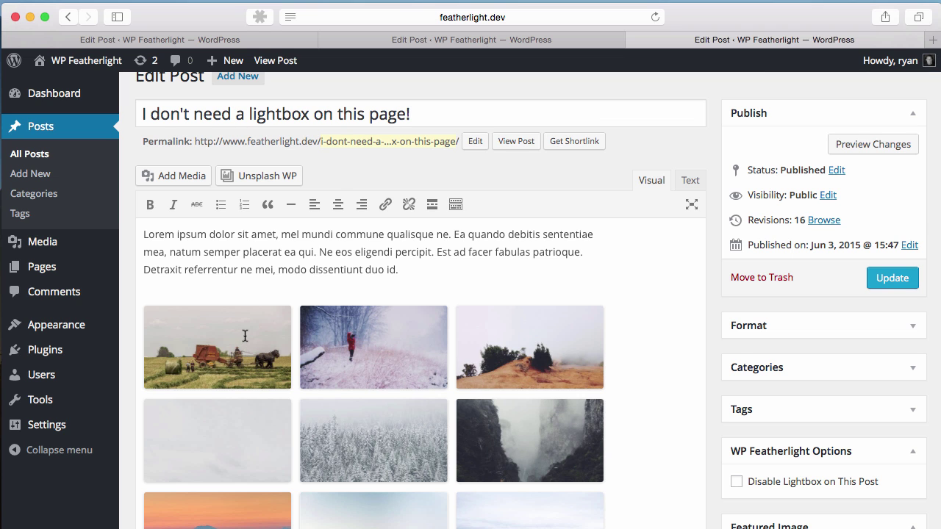
Step: Remove the gallery and insert the foggy-hill photo, linked to its media file
click(243, 338)
click(385, 276)
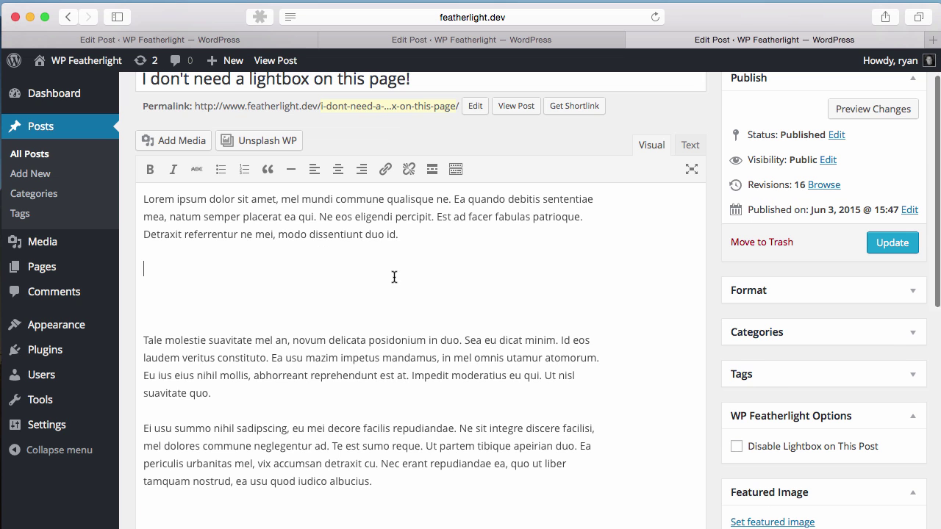
click(204, 144)
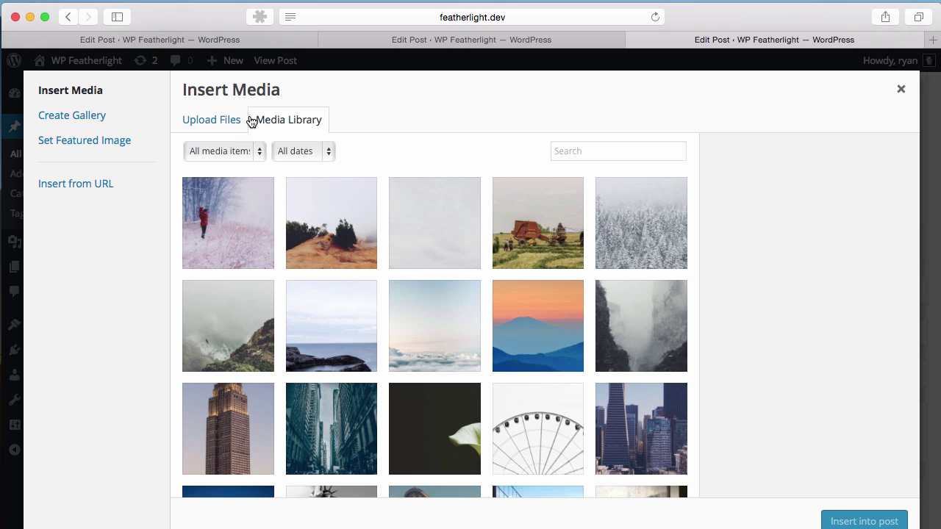
click(345, 215)
scroll(770, 410, down, 3)
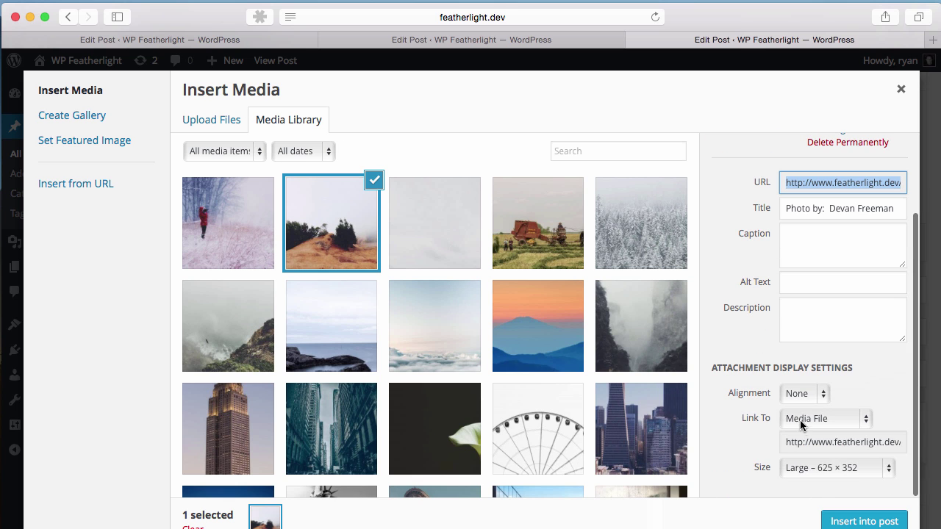
click(800, 421)
click(808, 420)
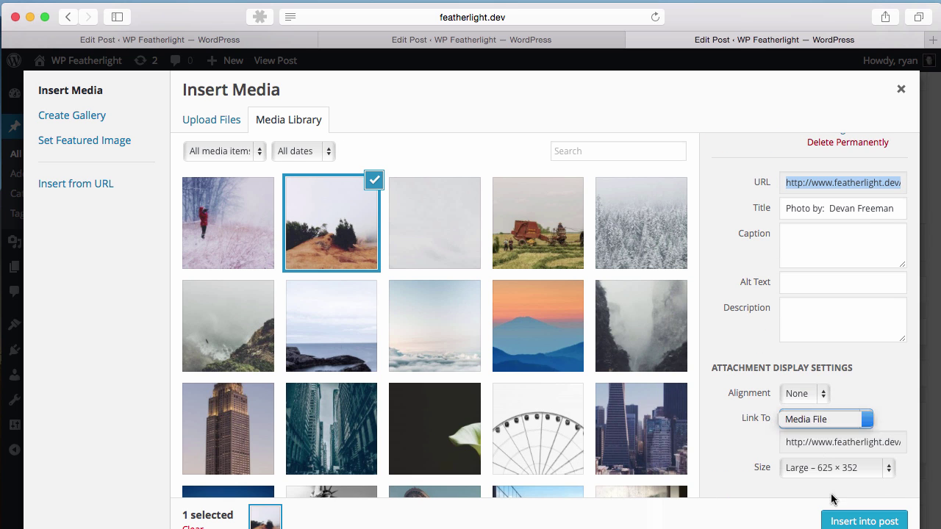
click(864, 521)
Step: Update the post and open its preview in a new tab
scroll(784, 254, up, 2)
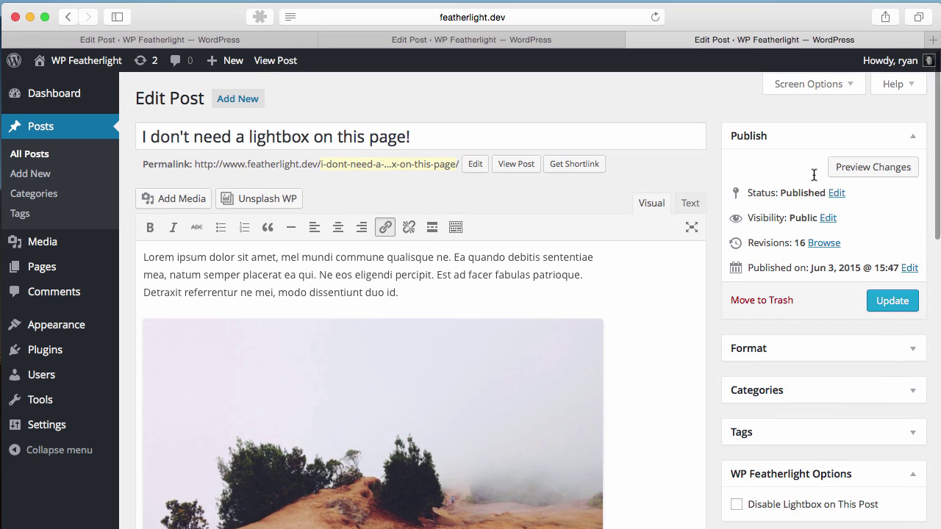
click(893, 299)
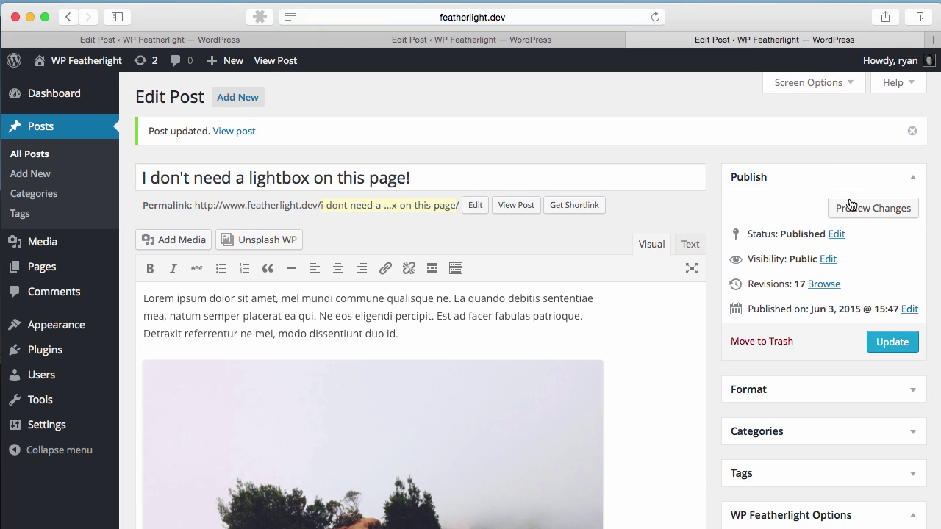
right_click(851, 207)
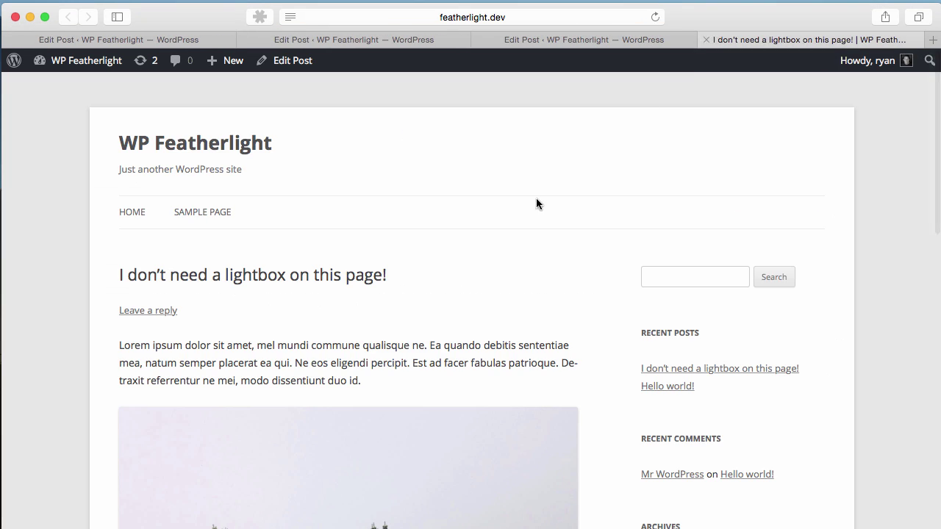
Step: Enlarge the foggy-hill photo in the Featherlight lightbox from the live post
click(321, 461)
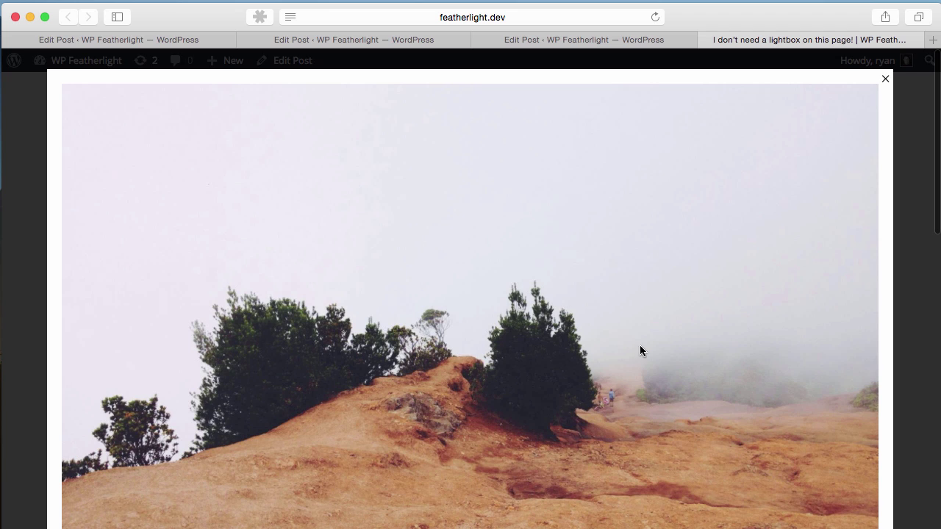